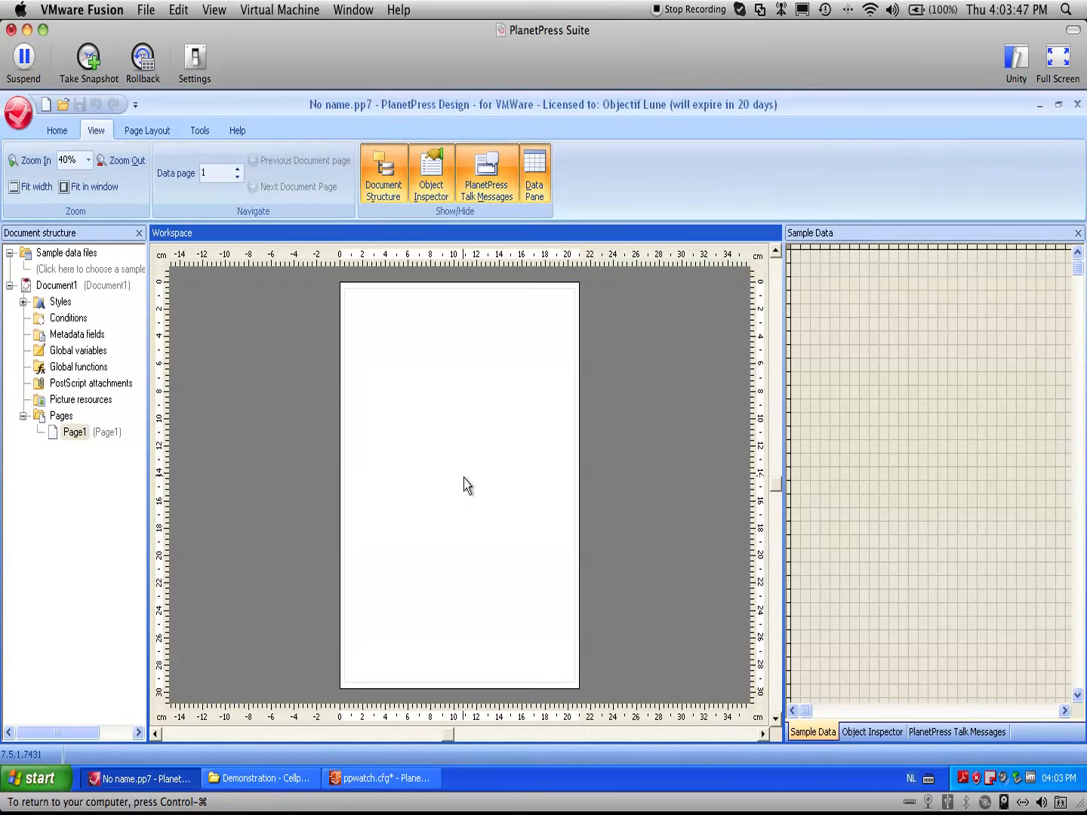
- Open the Data text file in the Demonstration - Cellphone Invoice folder, look through its contents and close it
{"action": "left_click", "coordinate": [271, 778]}
{"action": "left_click", "coordinate": [471, 368]}
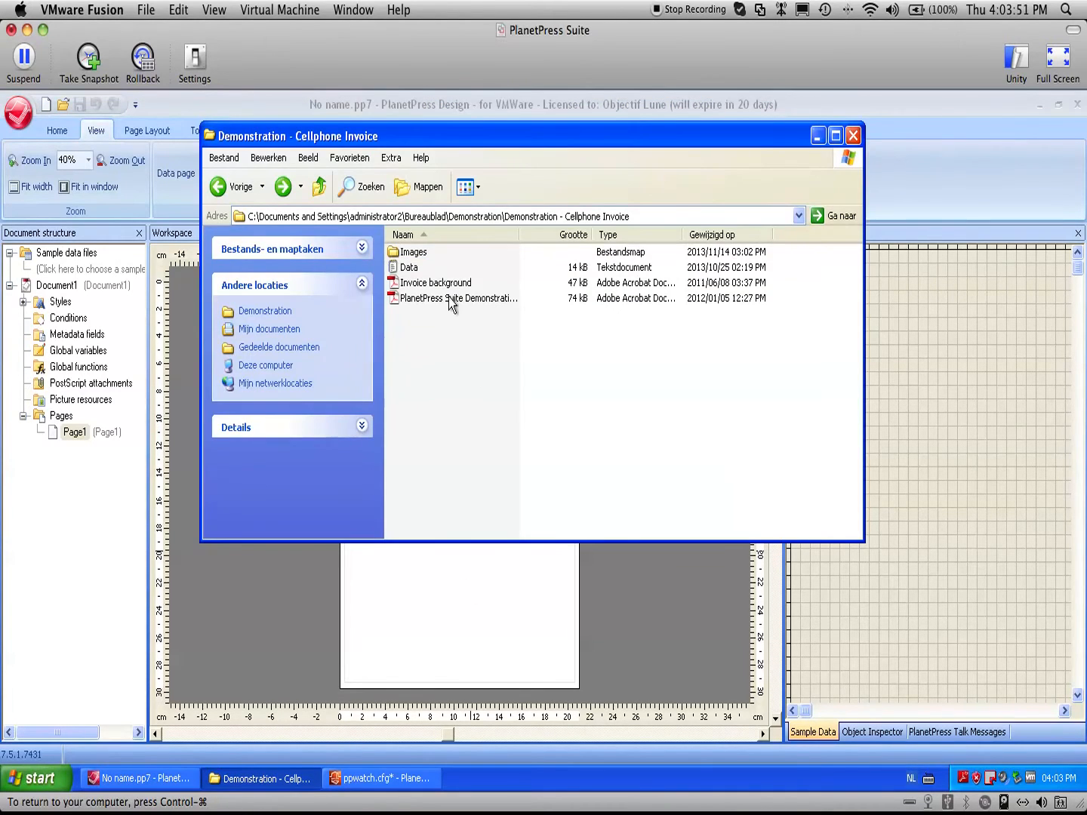
{"action": "double_click", "coordinate": [408, 267]}
{"action": "scroll", "coordinate": [371, 437], "scroll_direction": "down", "scroll_amount": 15}
{"action": "scroll", "coordinate": [377, 445], "scroll_direction": "down", "scroll_amount": 20}
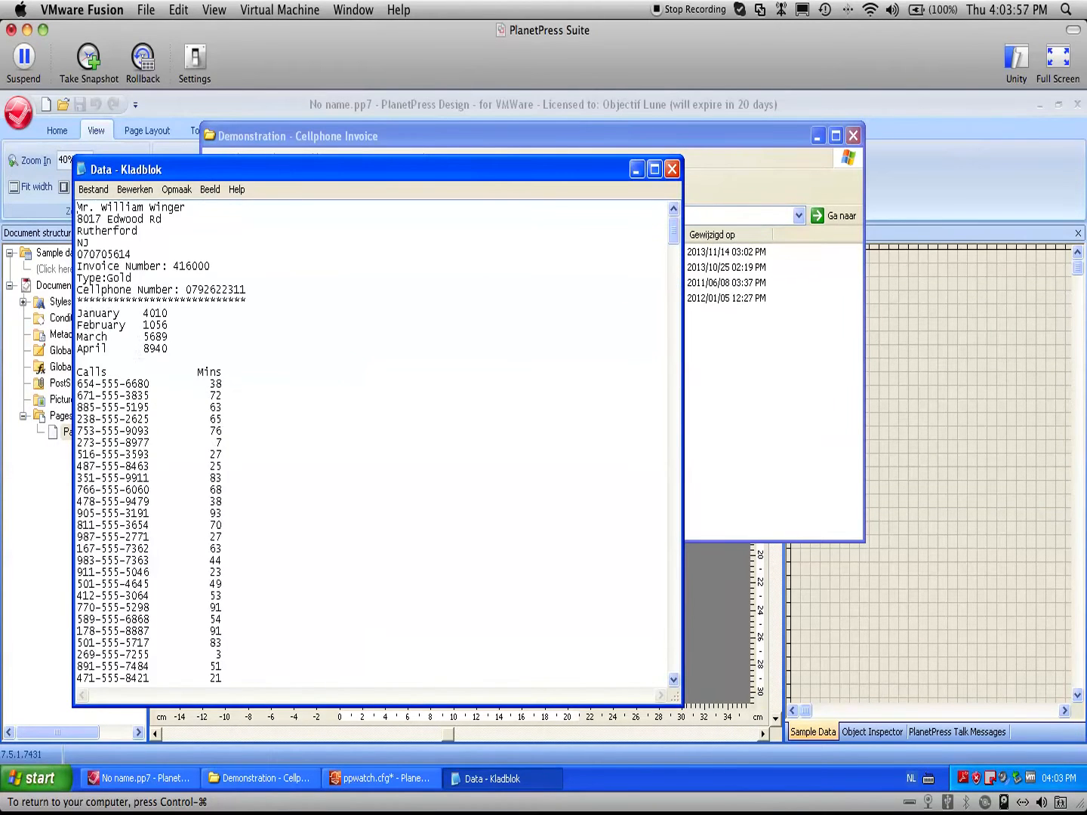
{"action": "left_click", "coordinate": [675, 170]}
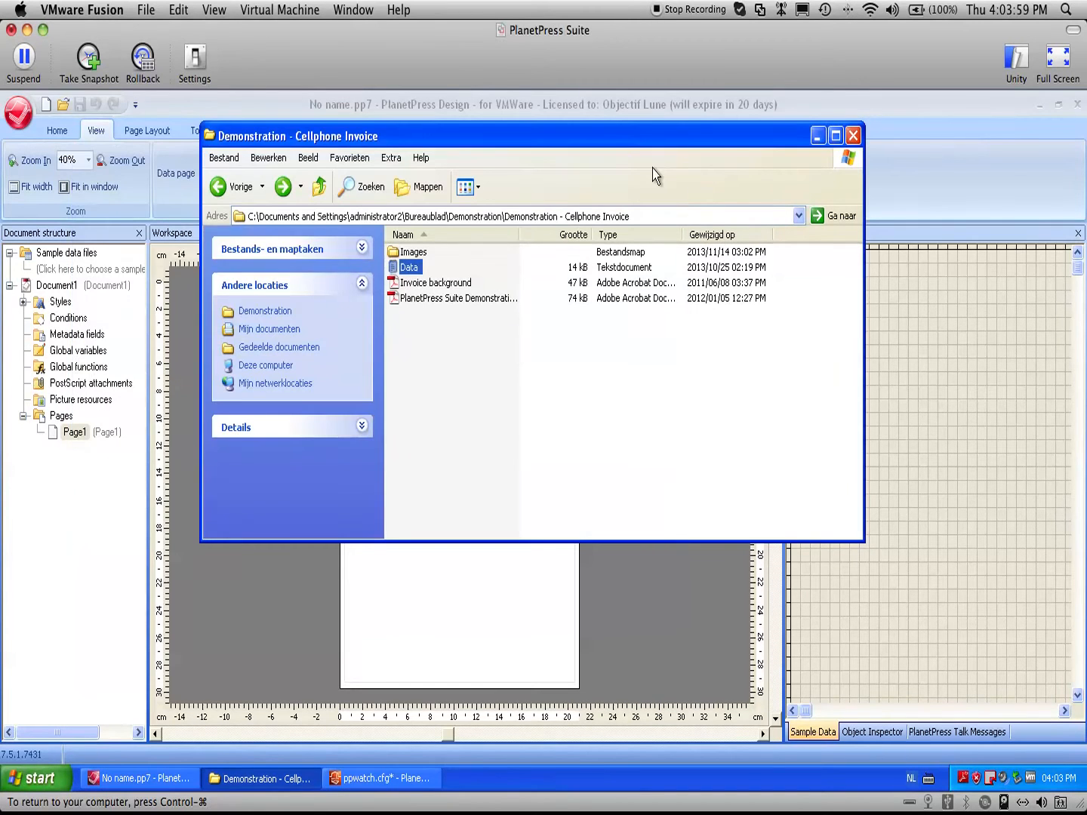
- Load the Data file as the document's sample data and place the Invoice background PDF on the page
{"action": "left_click_drag", "start_coordinate": [414, 268], "coordinate": [935, 309]}
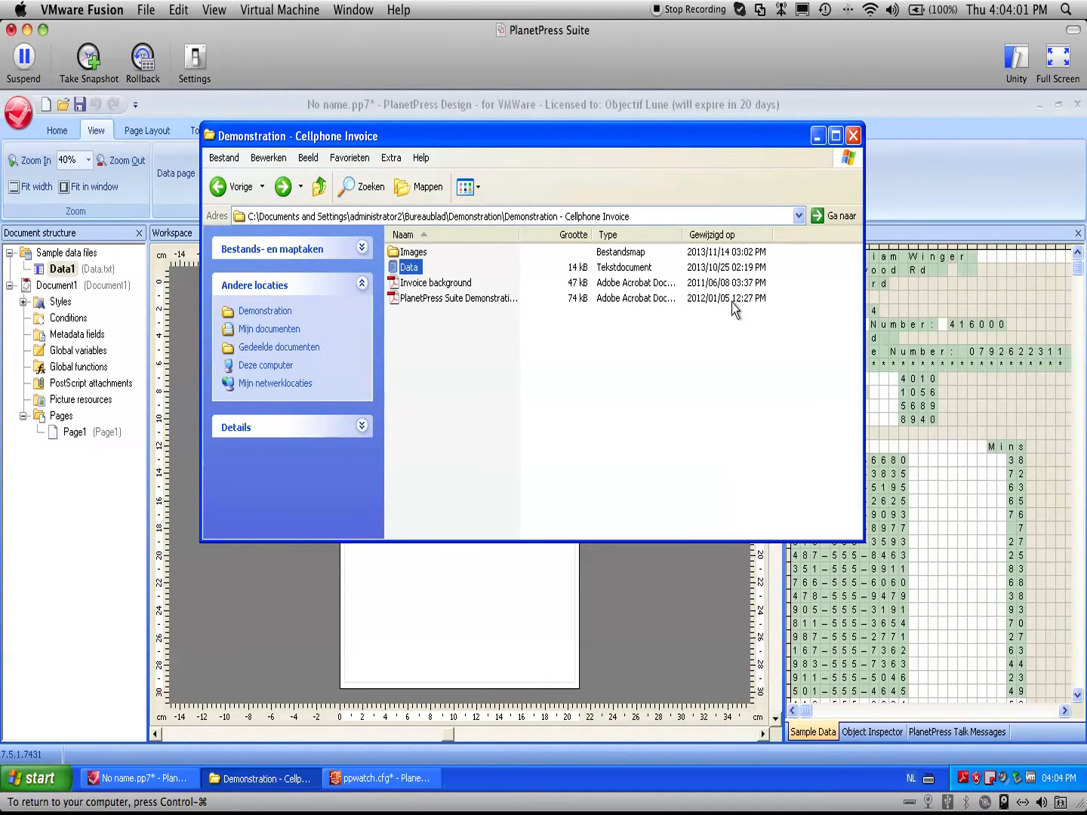
{"action": "left_click", "coordinate": [452, 285]}
{"action": "left_click_drag", "start_coordinate": [437, 284], "coordinate": [434, 578]}
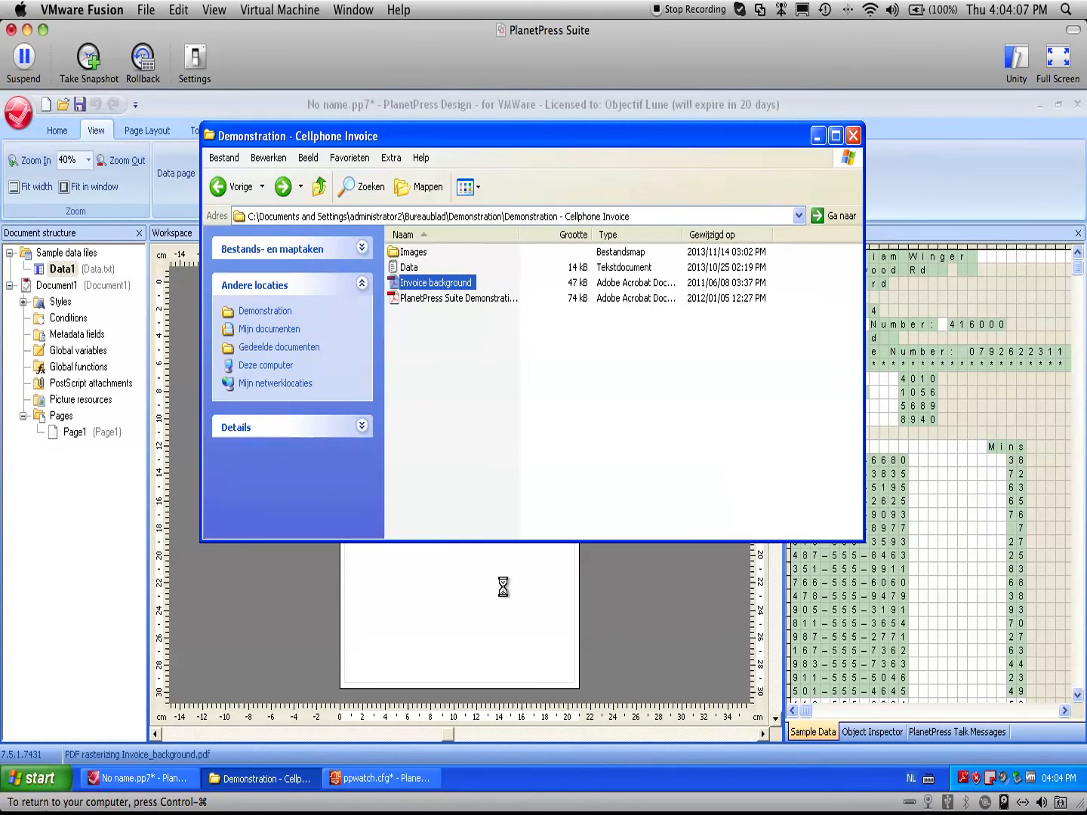
- Add the Gold and Silver pictures from the Images folder to the document's picture resources and minimize the folder window
{"action": "double_click", "coordinate": [414, 257]}
{"action": "left_click", "coordinate": [411, 253]}
{"action": "key", "text": "ctrl+a"}
{"action": "left_click_drag", "start_coordinate": [410, 261], "coordinate": [249, 566]}
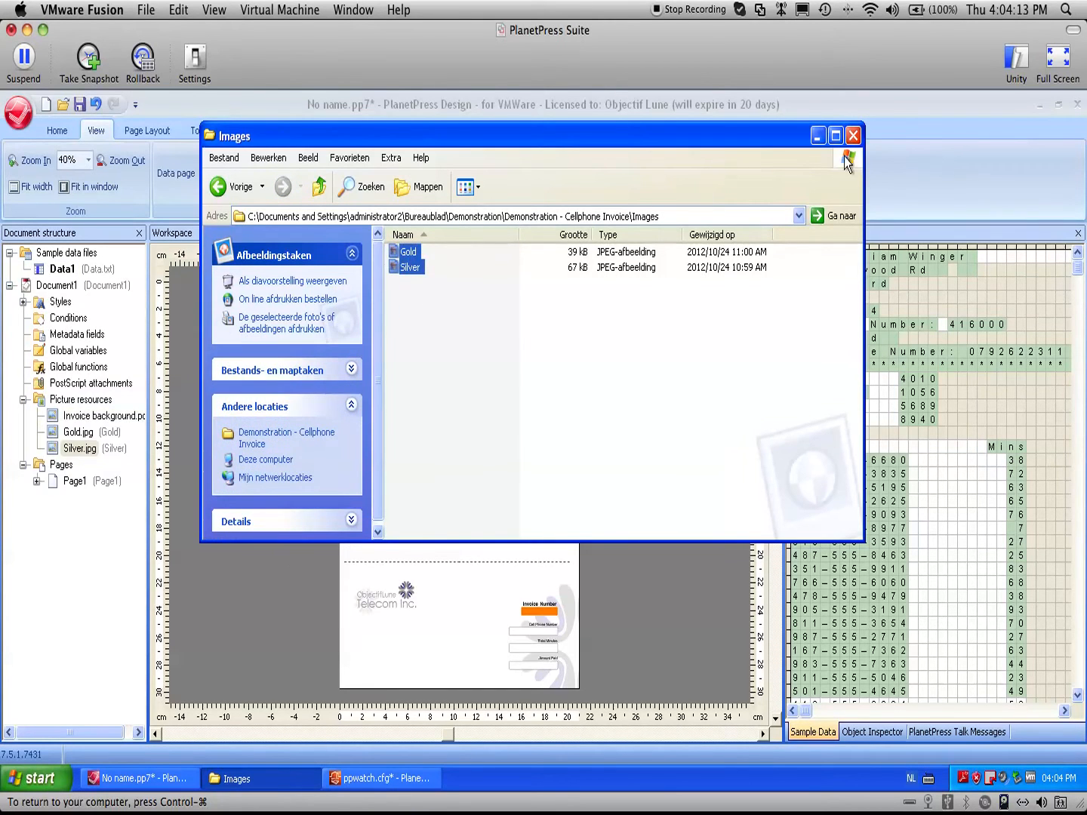
{"action": "left_click", "coordinate": [818, 136]}
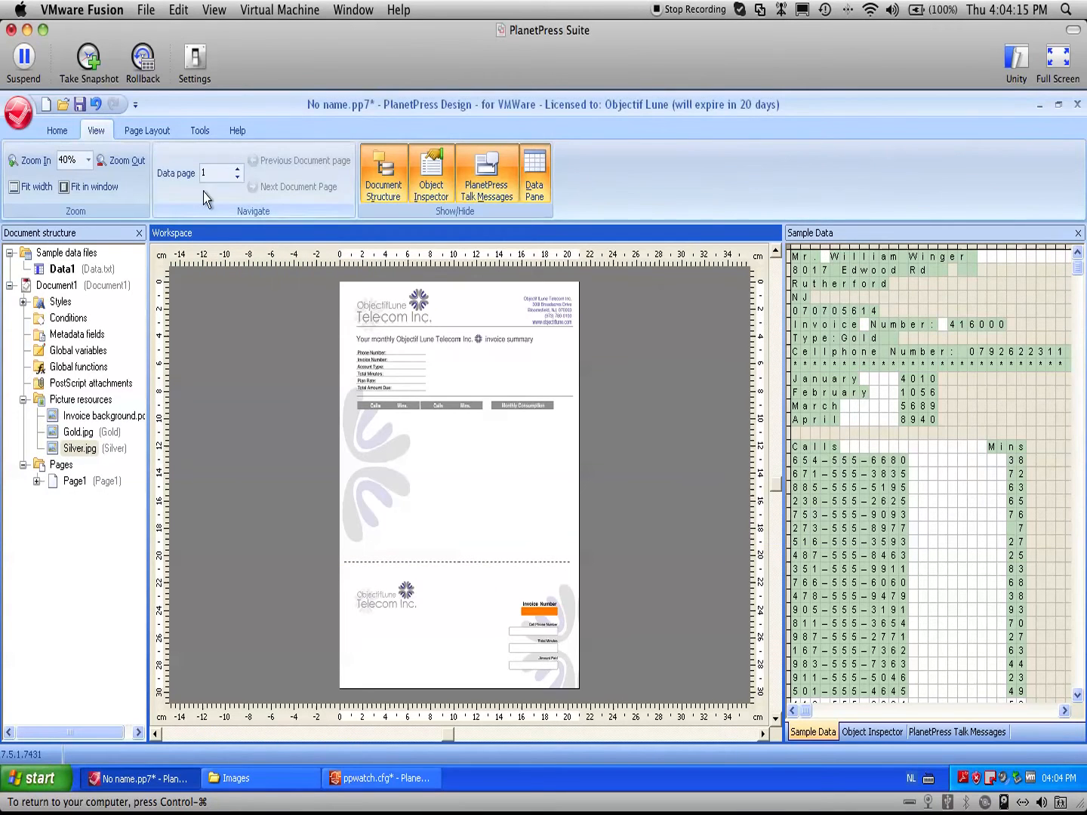
- Review the available emulation types in the Data Selector for the sample data, then leave it without changes
{"action": "left_click", "coordinate": [43, 188]}
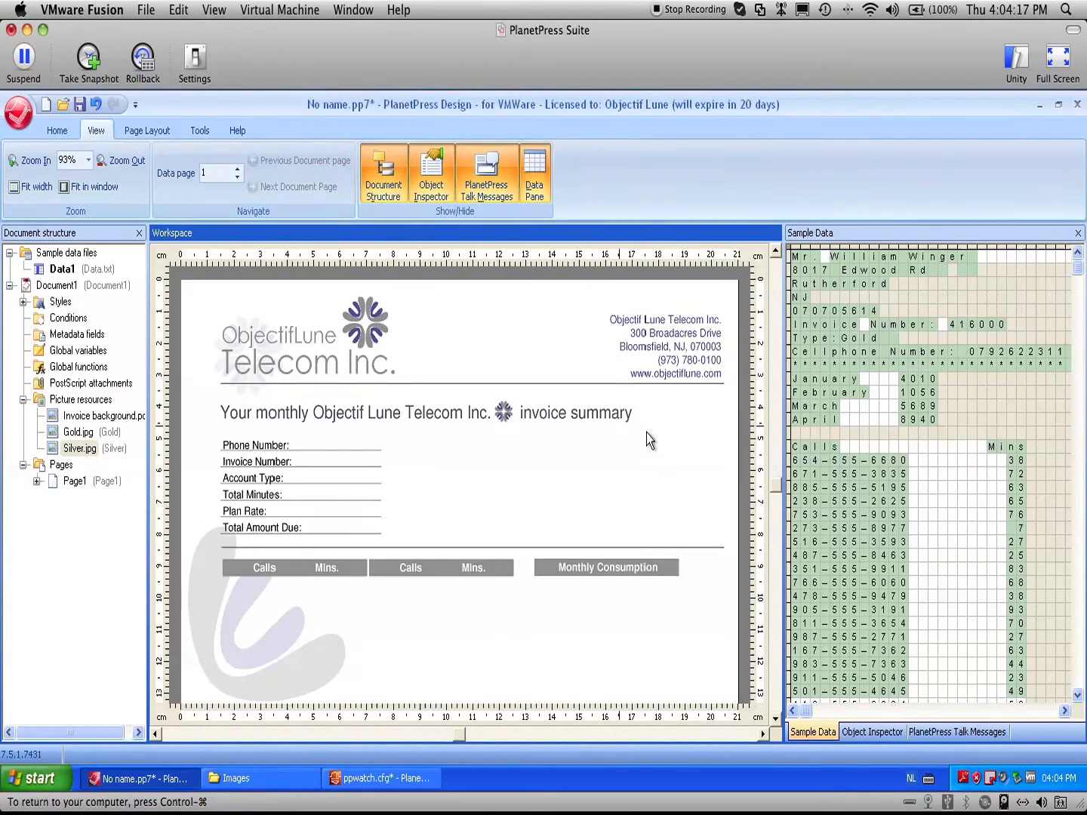
{"action": "double_click", "coordinate": [896, 326]}
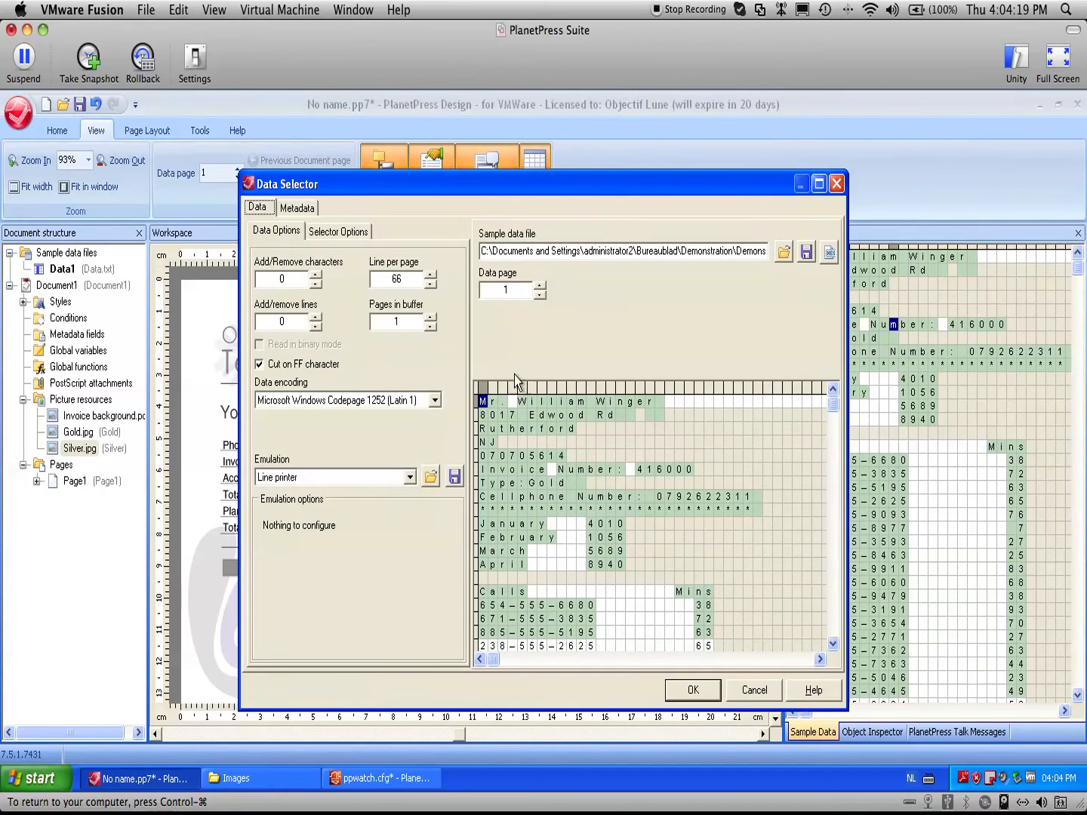
{"action": "left_click", "coordinate": [411, 479]}
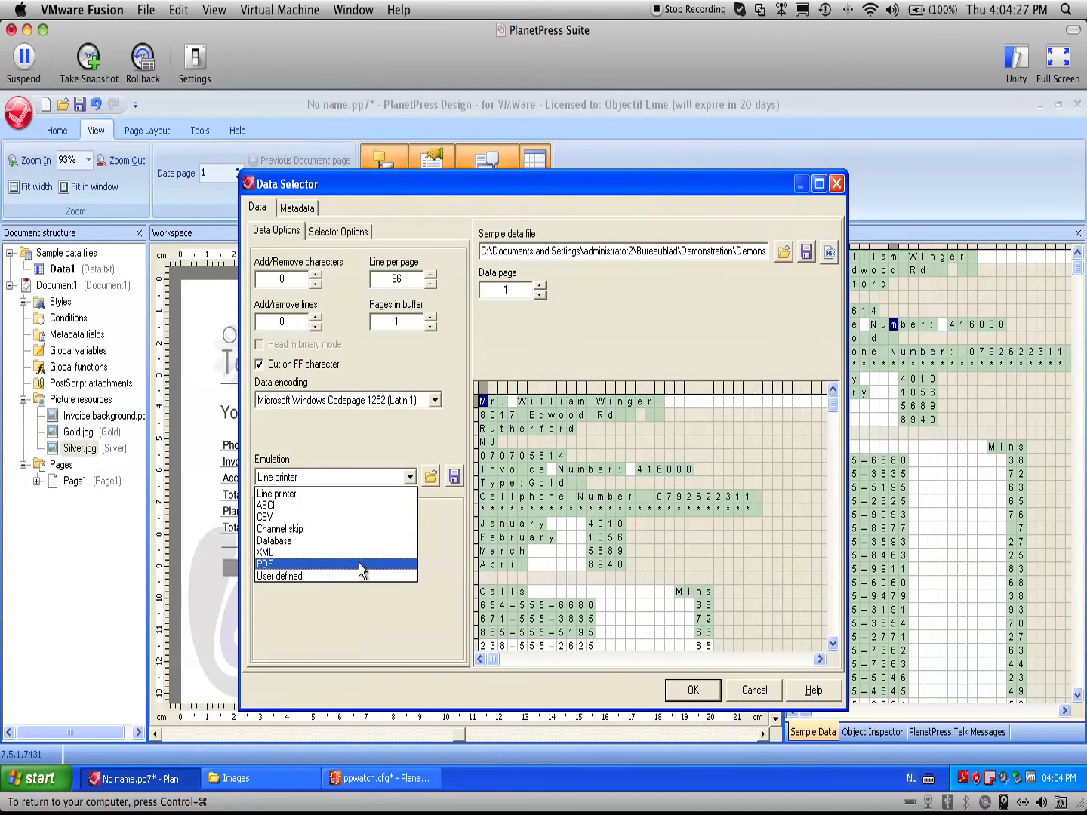
{"action": "left_click", "coordinate": [703, 690]}
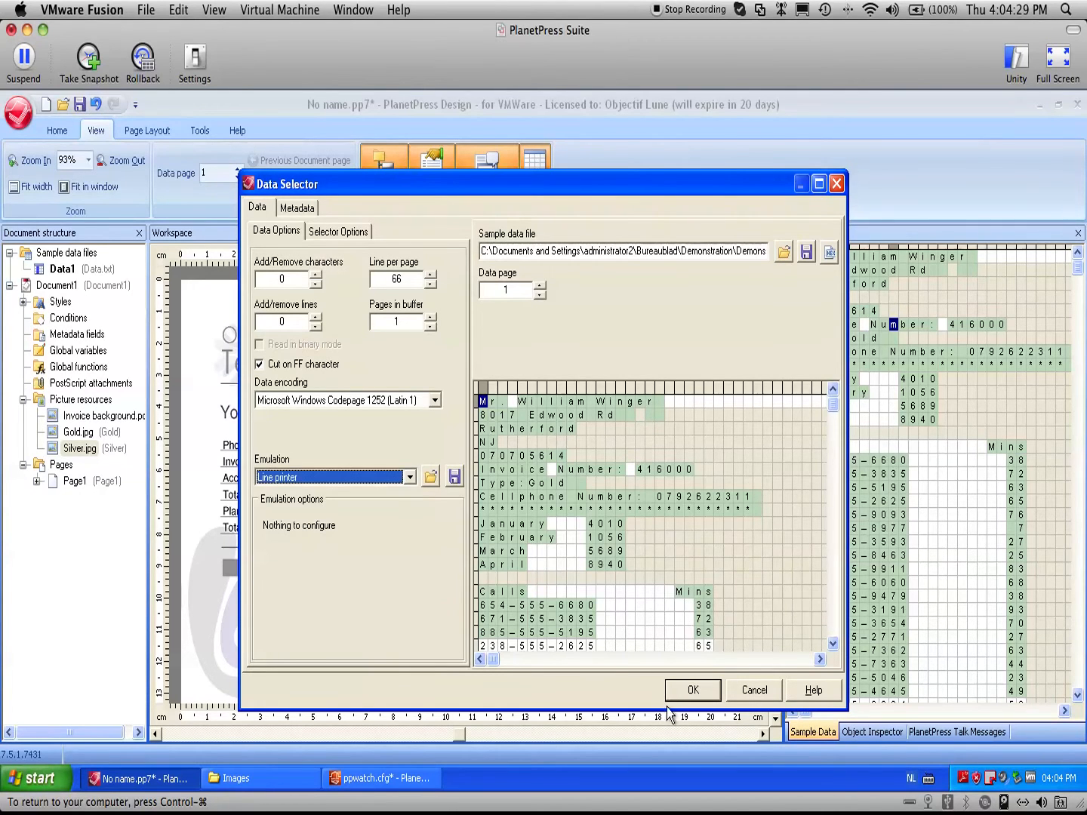
{"action": "left_click", "coordinate": [760, 695]}
- Place data selections for the invoice number, cellphone number and account type on their matching lines in the invoice summary
{"action": "left_click_drag", "start_coordinate": [951, 323], "coordinate": [1001, 325]}
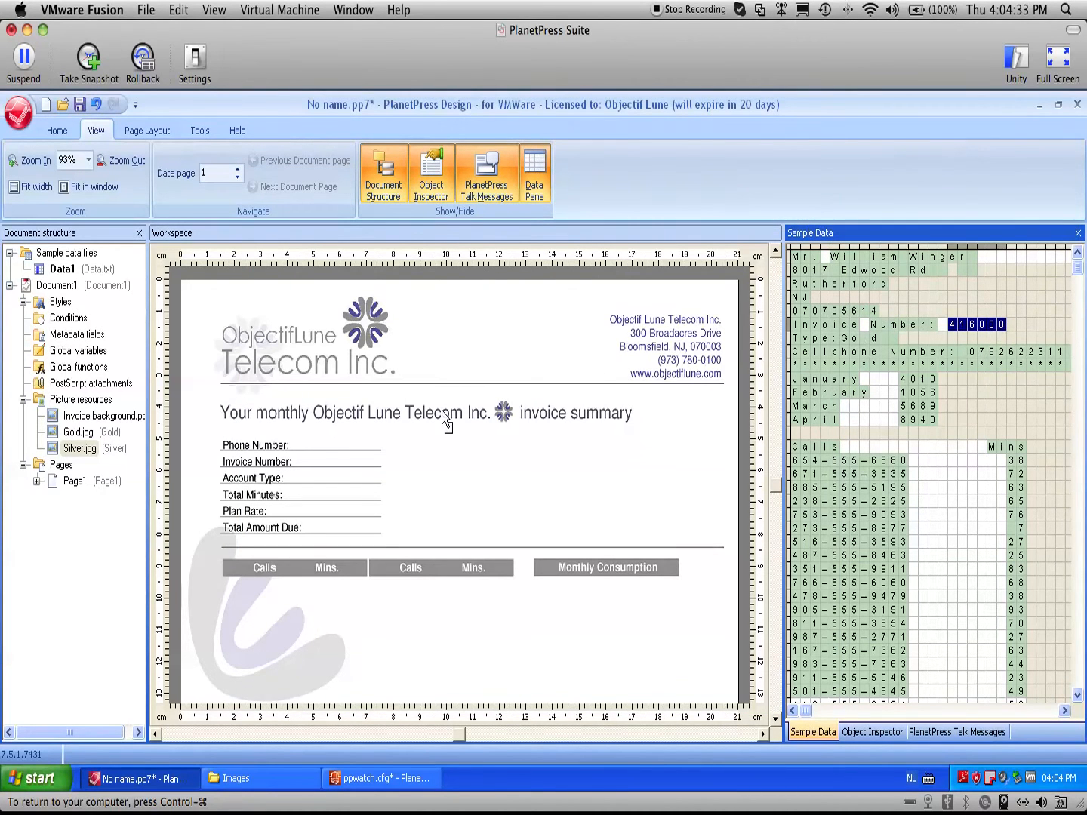
{"action": "left_click_drag", "start_coordinate": [318, 462], "coordinate": [312, 461]}
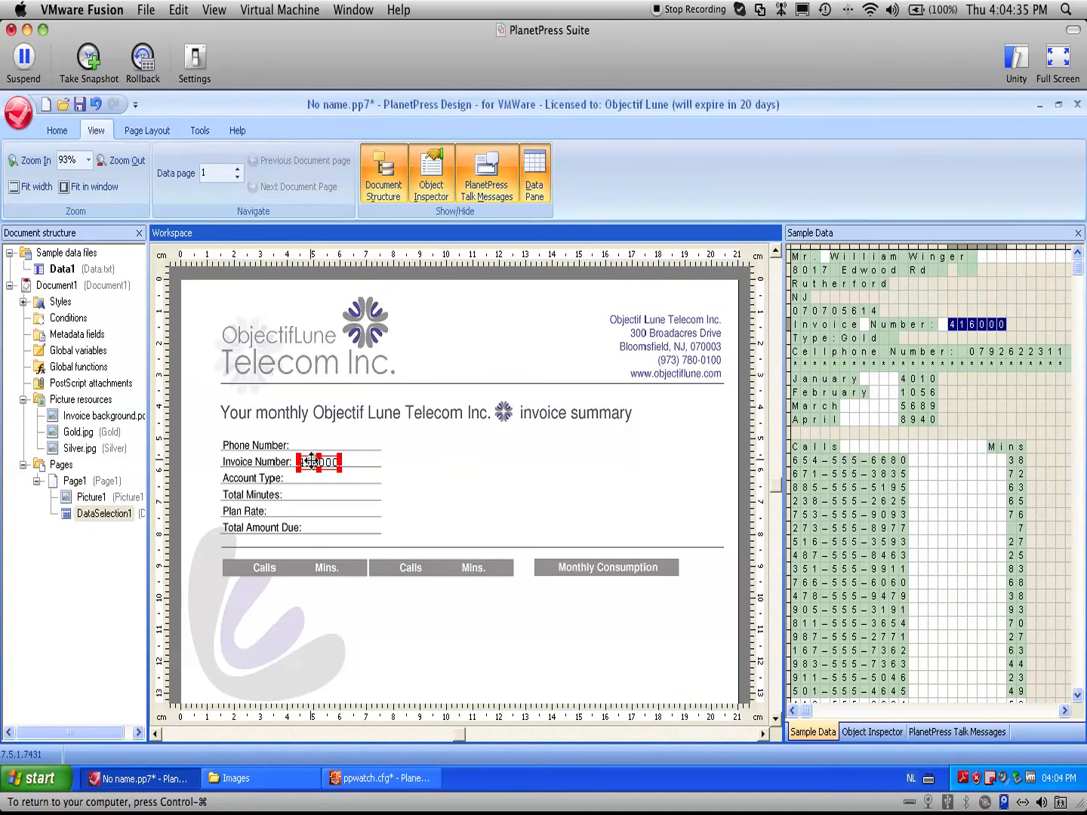
{"action": "left_click_drag", "start_coordinate": [969, 353], "coordinate": [319, 443]}
{"action": "left_click", "coordinate": [471, 453]}
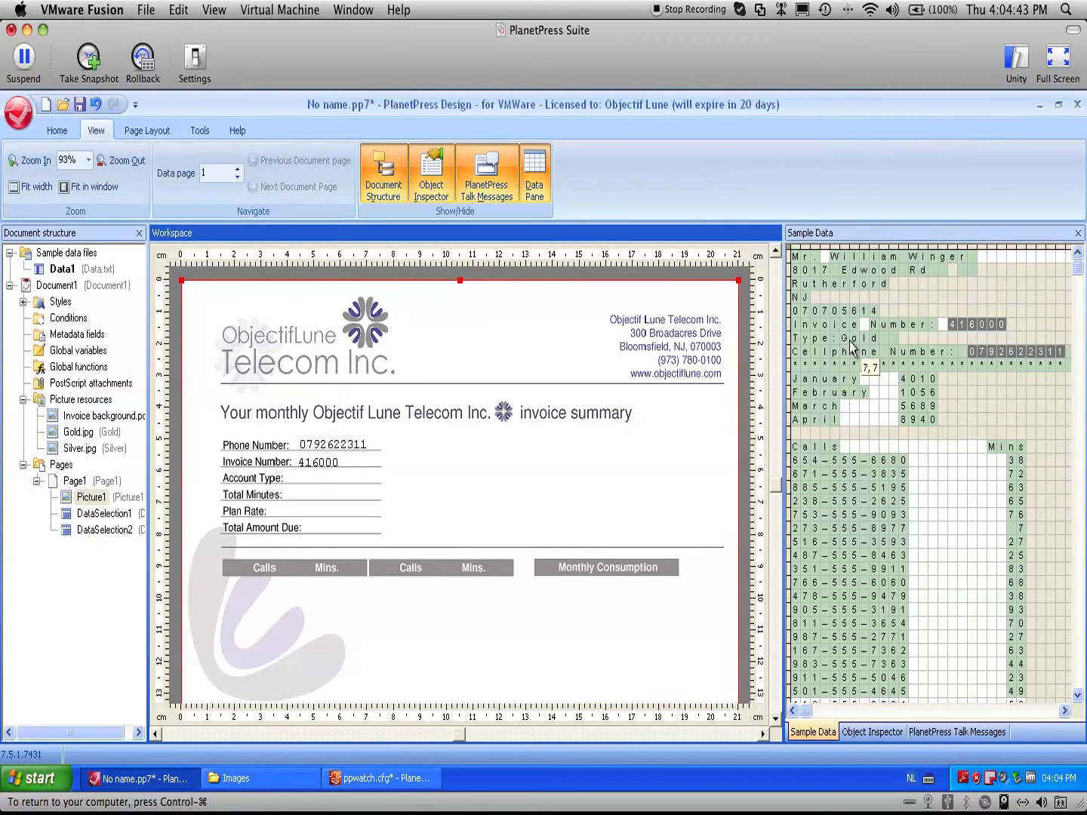
{"action": "left_click_drag", "start_coordinate": [844, 338], "coordinate": [320, 484]}
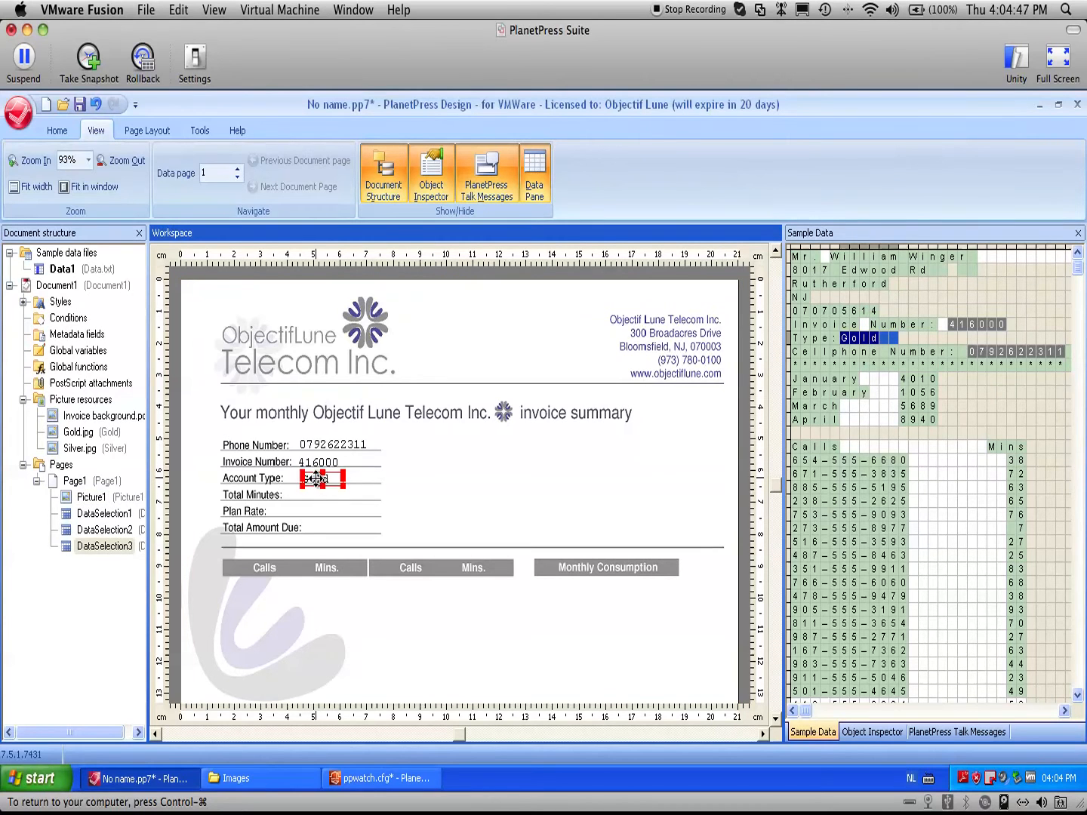
{"action": "left_click", "coordinate": [444, 494]}
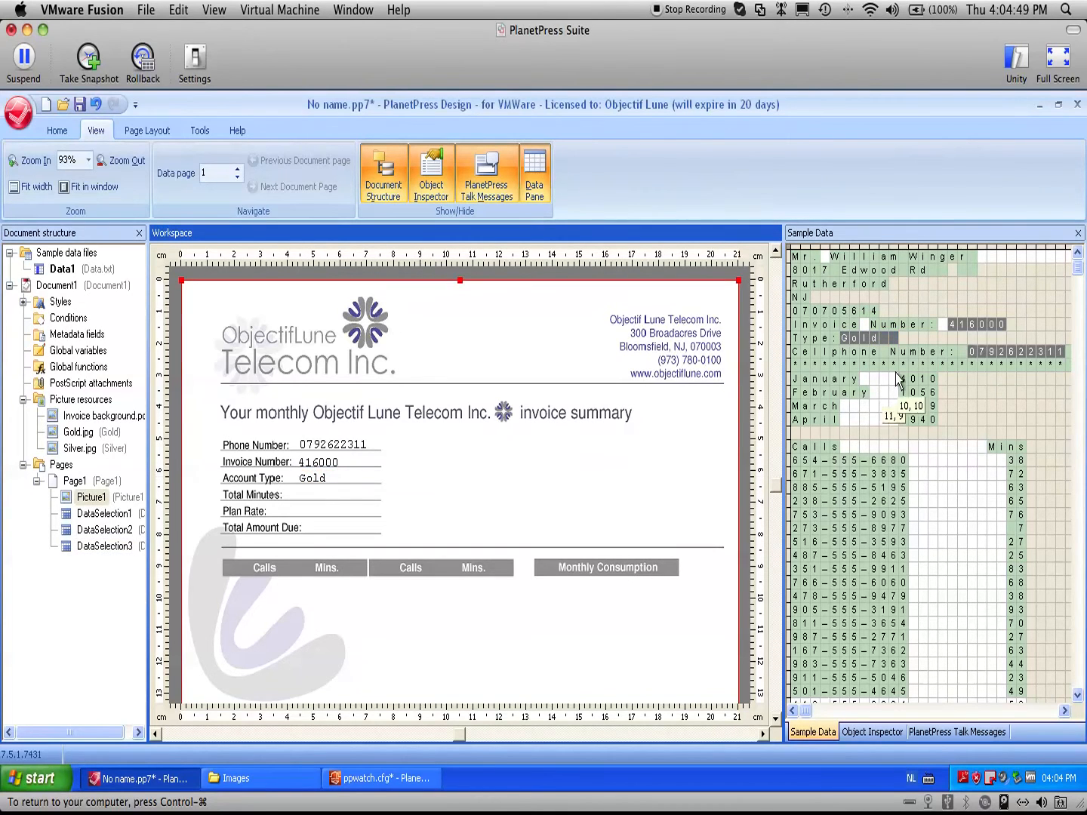
- Insert a barcode of the postal code line from the sample data below the second Calls and Mins. header
{"action": "left_click_drag", "start_coordinate": [794, 310], "coordinate": [414, 574]}
{"action": "left_click", "coordinate": [462, 626]}
{"action": "left_click_drag", "start_coordinate": [470, 639], "coordinate": [470, 628]}
{"action": "left_click", "coordinate": [477, 517]}
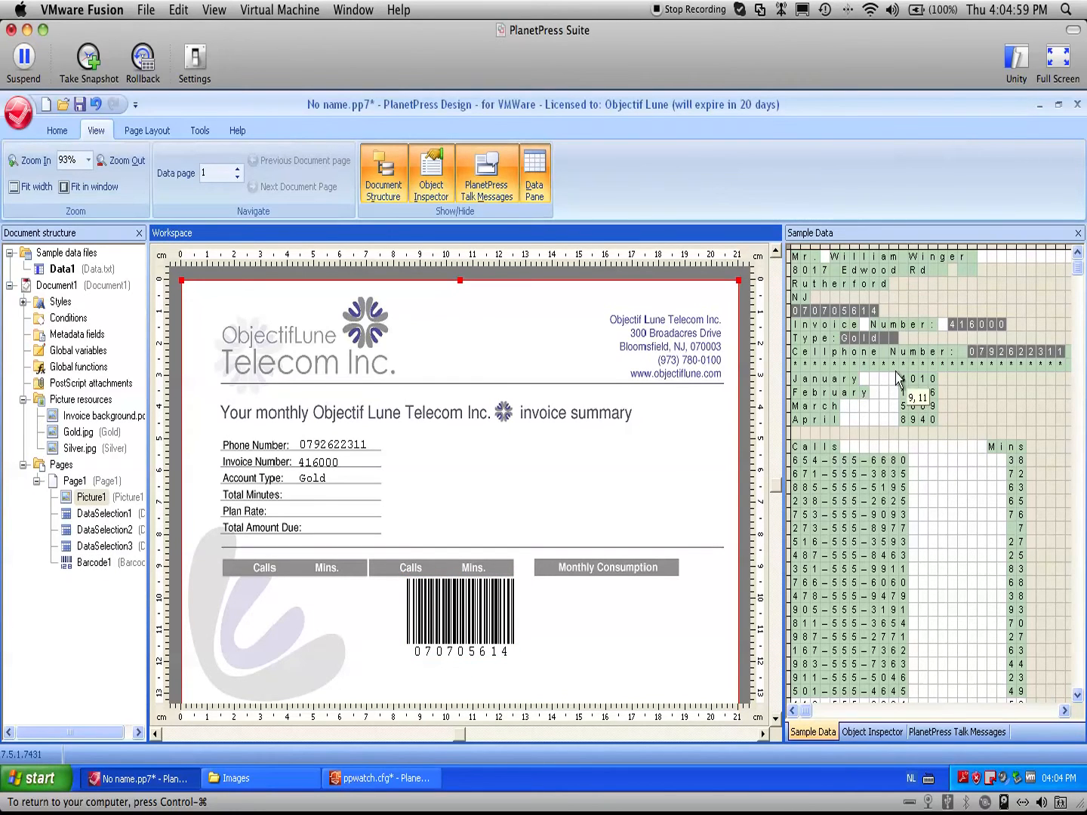
- Insert a business graphic of the January to April values below the Monthly Consumption header
{"action": "left_click_drag", "start_coordinate": [898, 379], "coordinate": [601, 584]}
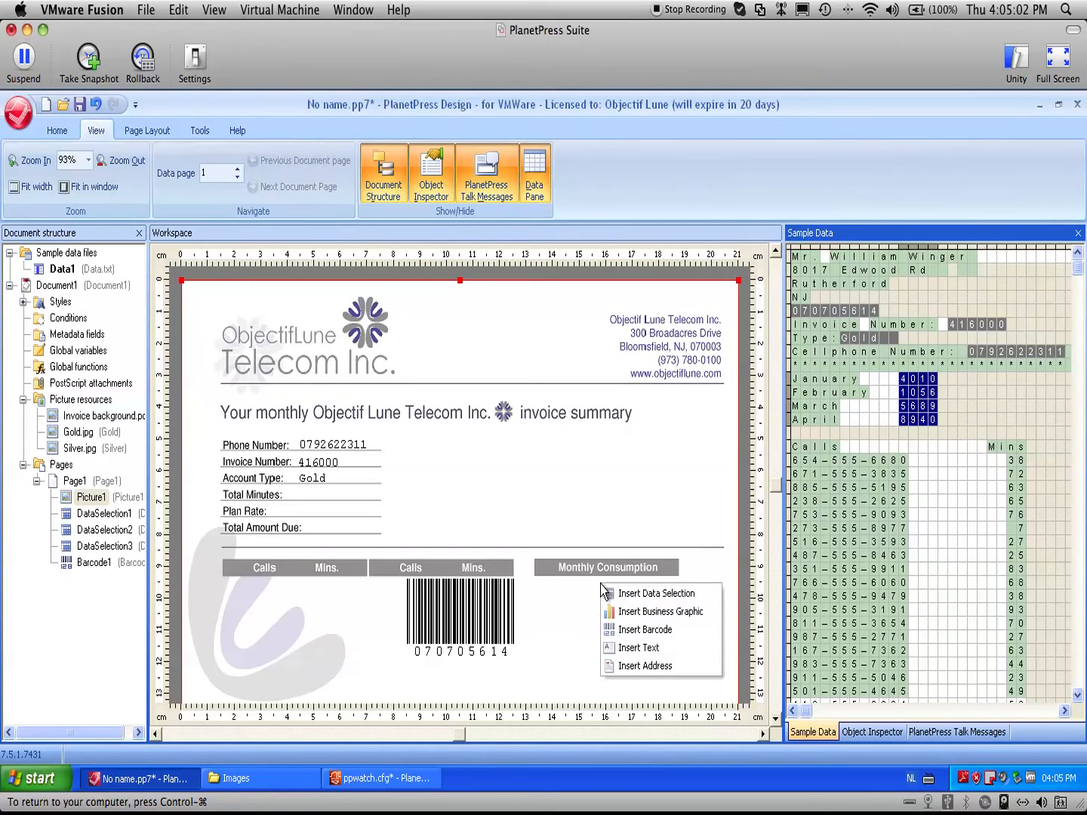
{"action": "left_click", "coordinate": [648, 612]}
{"action": "left_click_drag", "start_coordinate": [600, 621], "coordinate": [570, 627]}
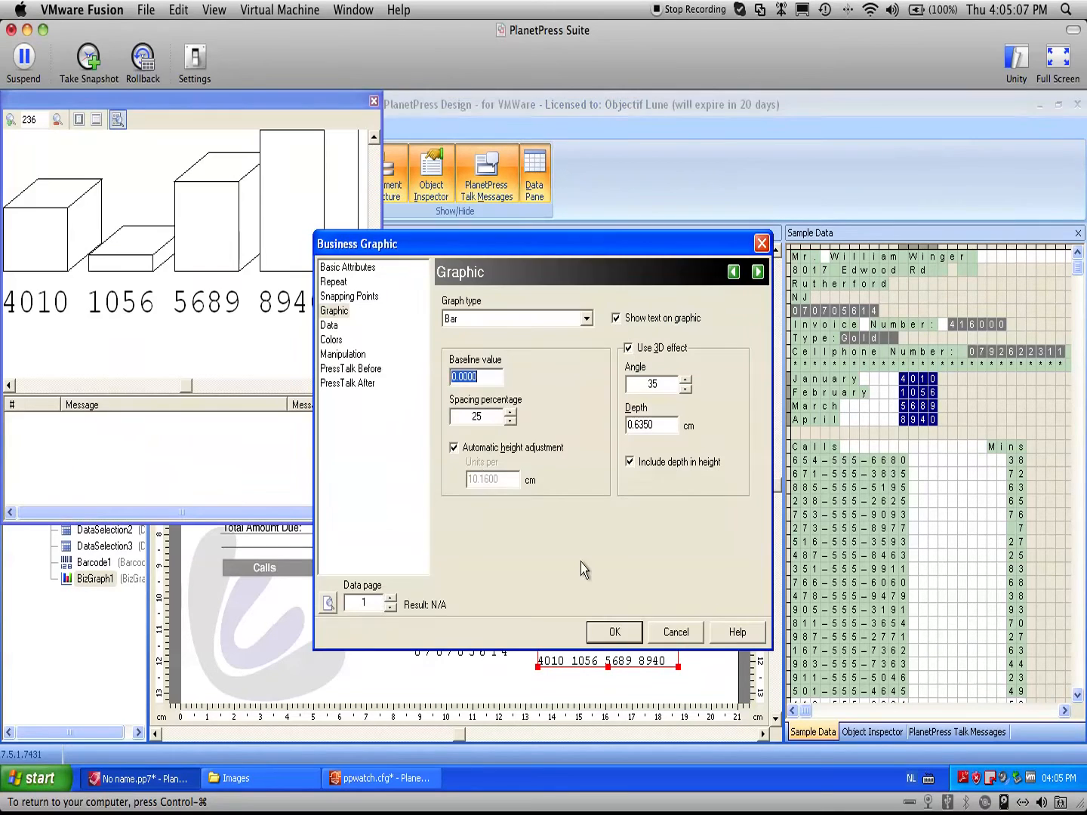
- Add a dark magenta (CMYK 0, 61, 29, 38) and a blue (73, 100, 0, 0) to the business graphic's color list
{"action": "left_click", "coordinate": [332, 339]}
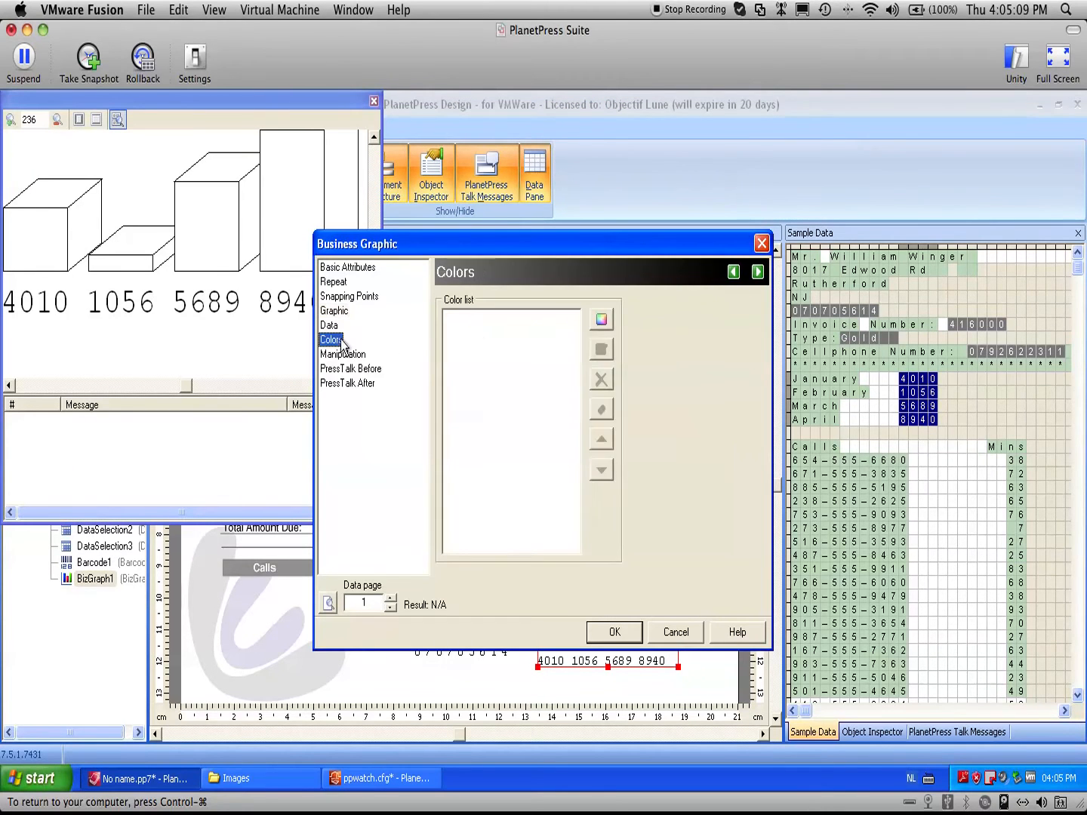
{"action": "left_click", "coordinate": [601, 320]}
{"action": "left_click", "coordinate": [683, 332]}
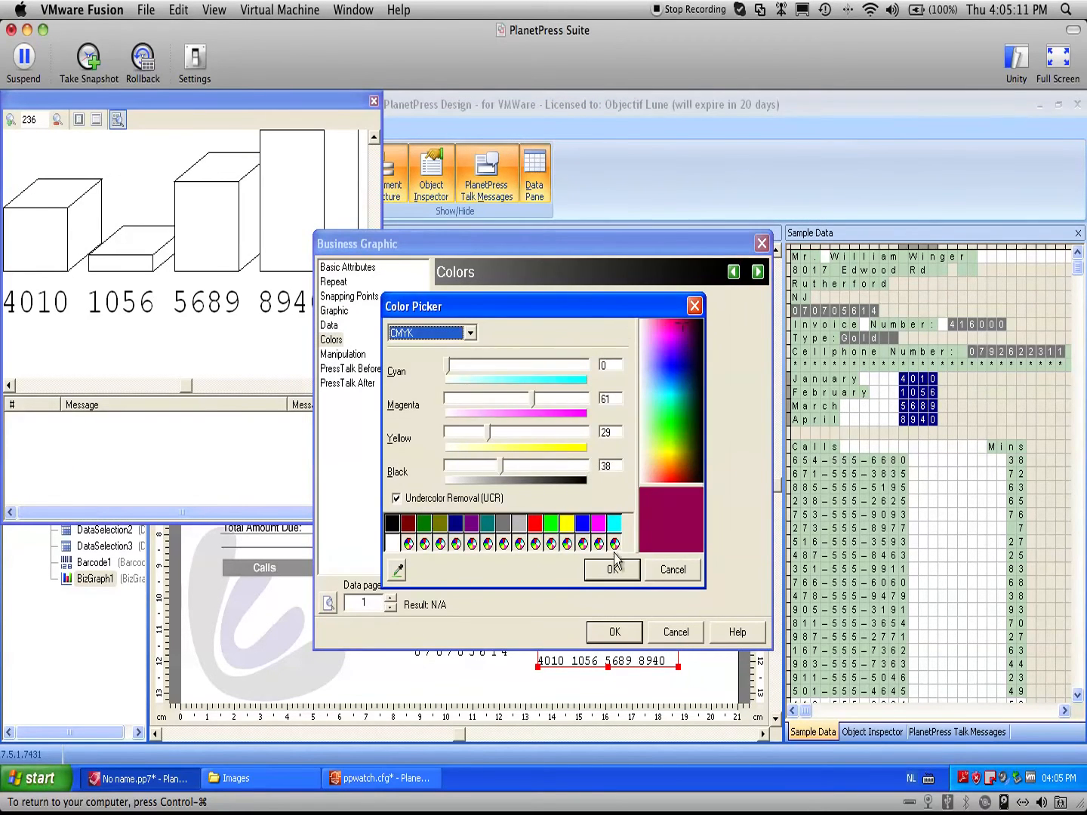
{"action": "left_click", "coordinate": [612, 568]}
{"action": "left_click", "coordinate": [601, 321]}
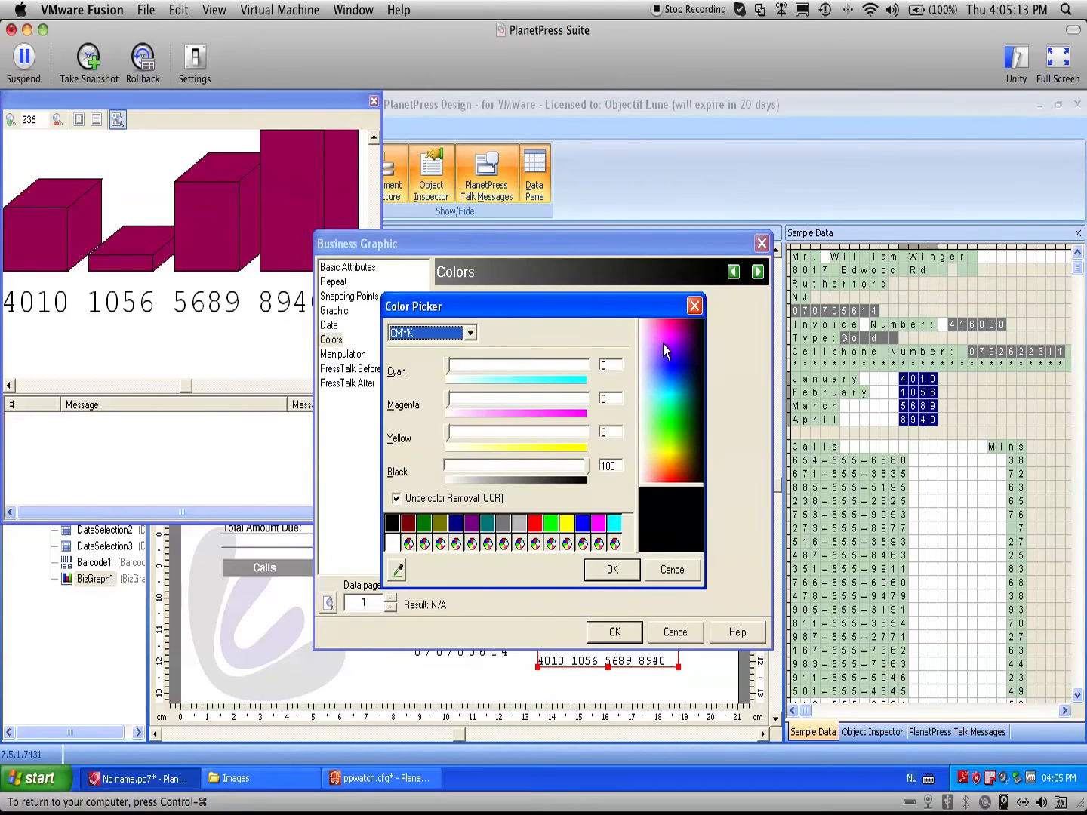
{"action": "left_click", "coordinate": [612, 569]}
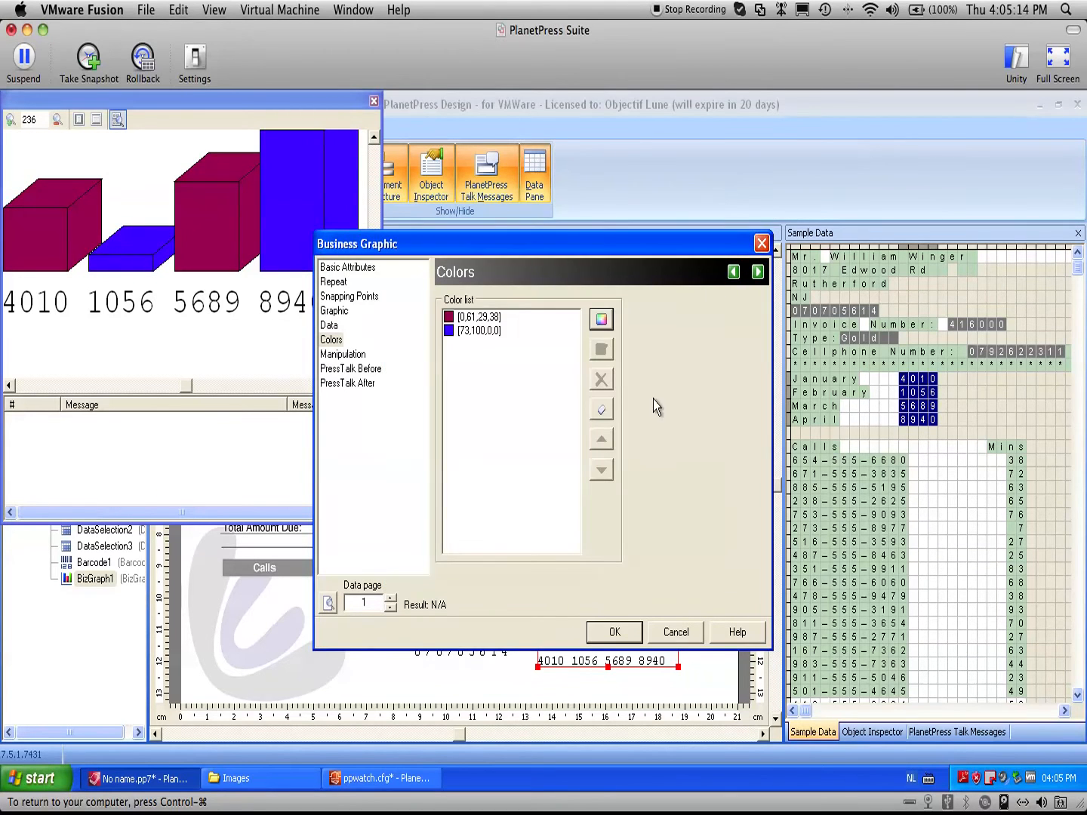
- Add an orange (CMYK 0, 44, 99, 0) and a near-black (9, 0, 0, 88) to the graphic's color list and apply
{"action": "left_click", "coordinate": [602, 320]}
{"action": "left_click", "coordinate": [669, 466]}
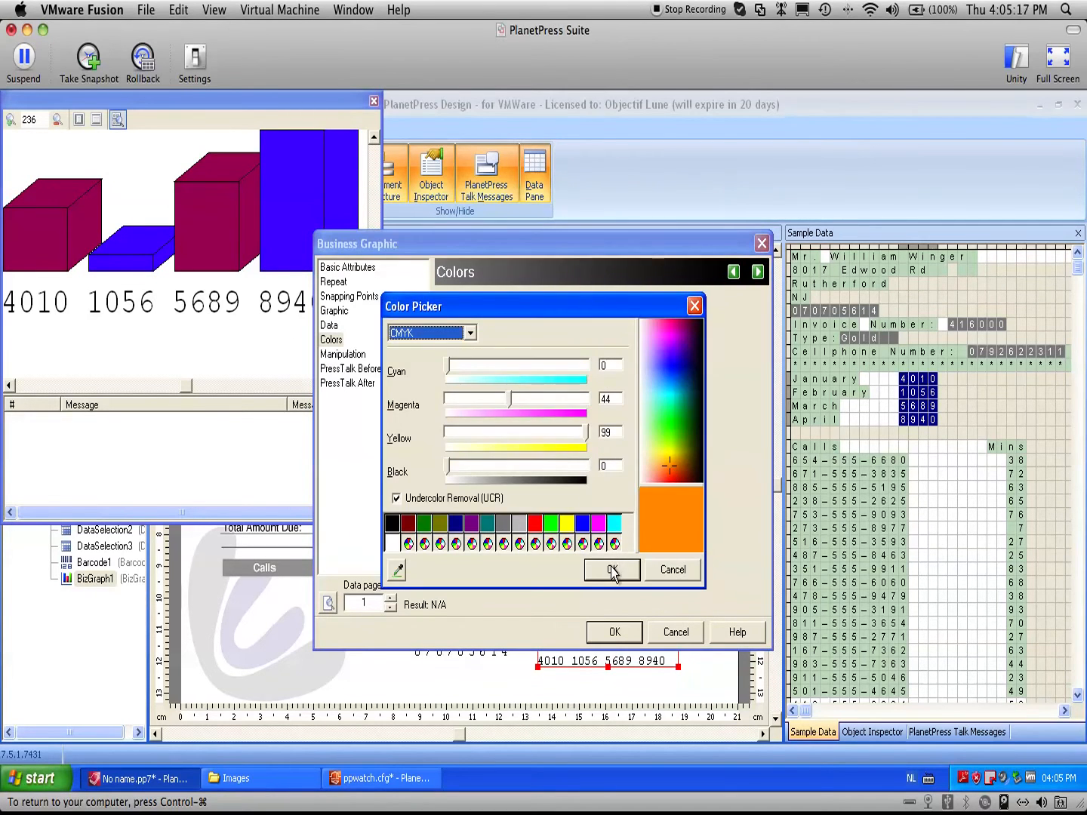
{"action": "left_click", "coordinate": [611, 569]}
{"action": "left_click", "coordinate": [601, 320]}
{"action": "left_click", "coordinate": [698, 400]}
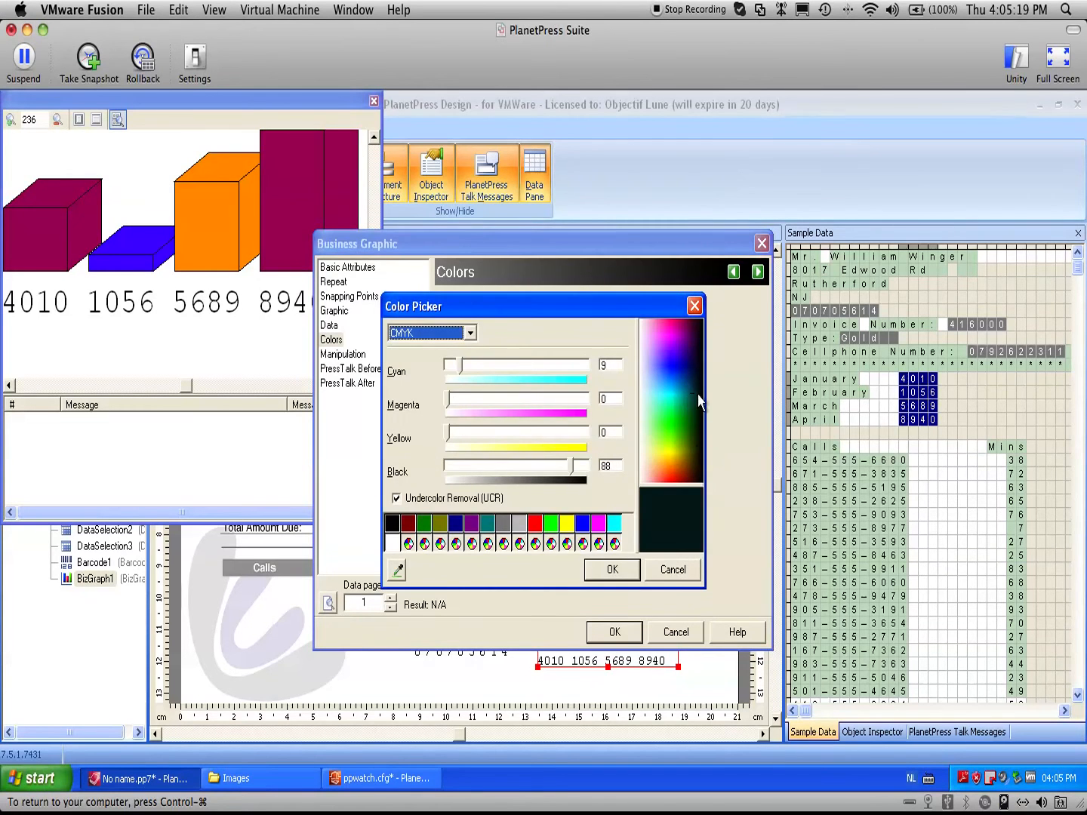
{"action": "left_click", "coordinate": [612, 570]}
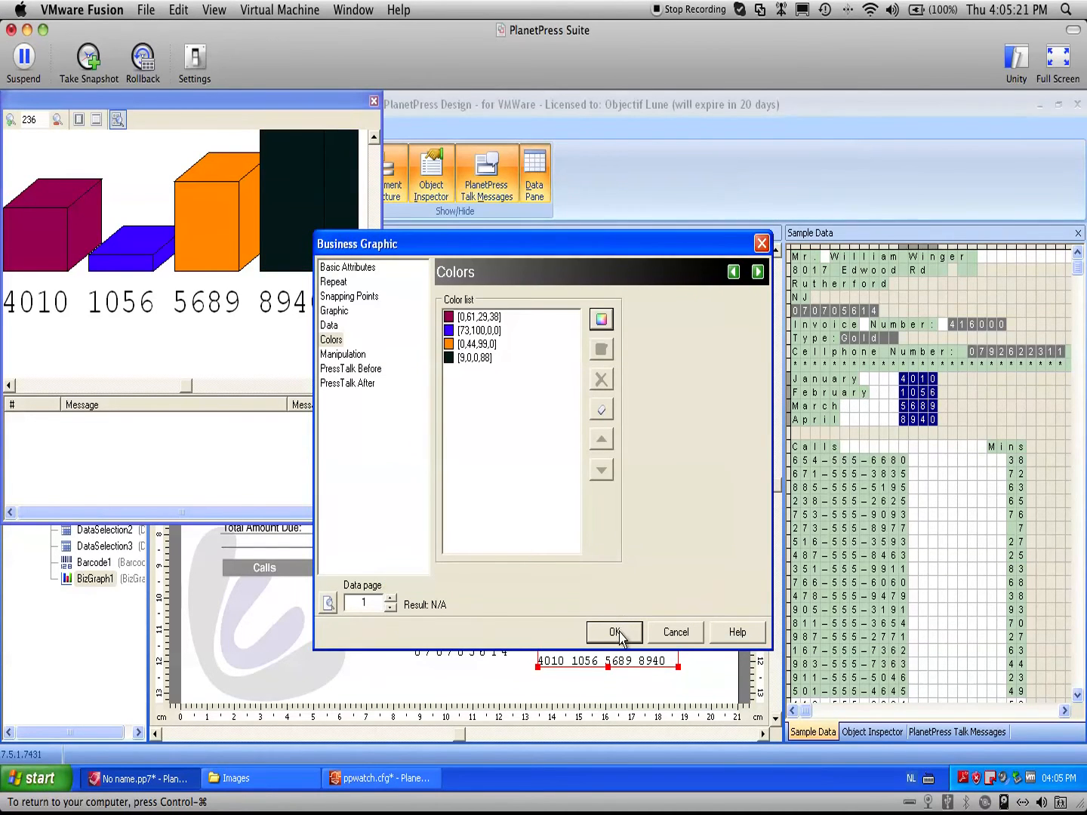
{"action": "left_click", "coordinate": [614, 633]}
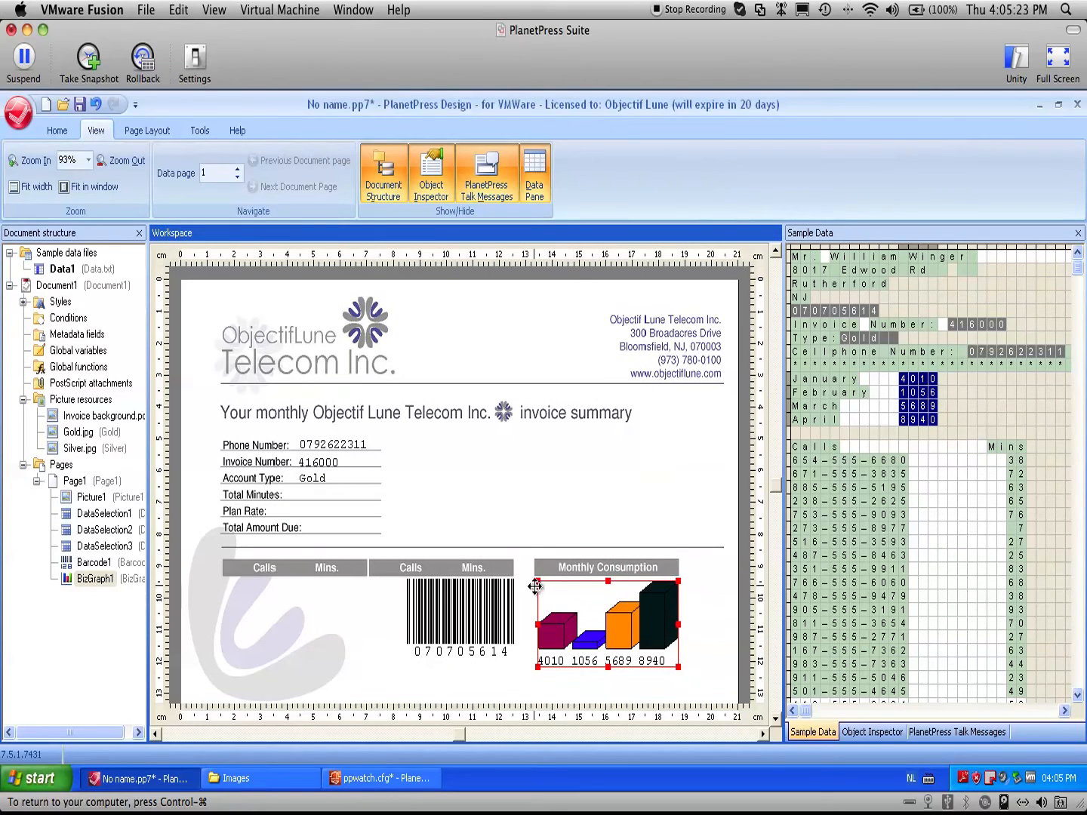
- Shrink the business graphic slightly so it fits within the width of the Monthly Consumption header, and deselect it
{"action": "left_click_drag", "start_coordinate": [538, 582], "coordinate": [600, 597]}
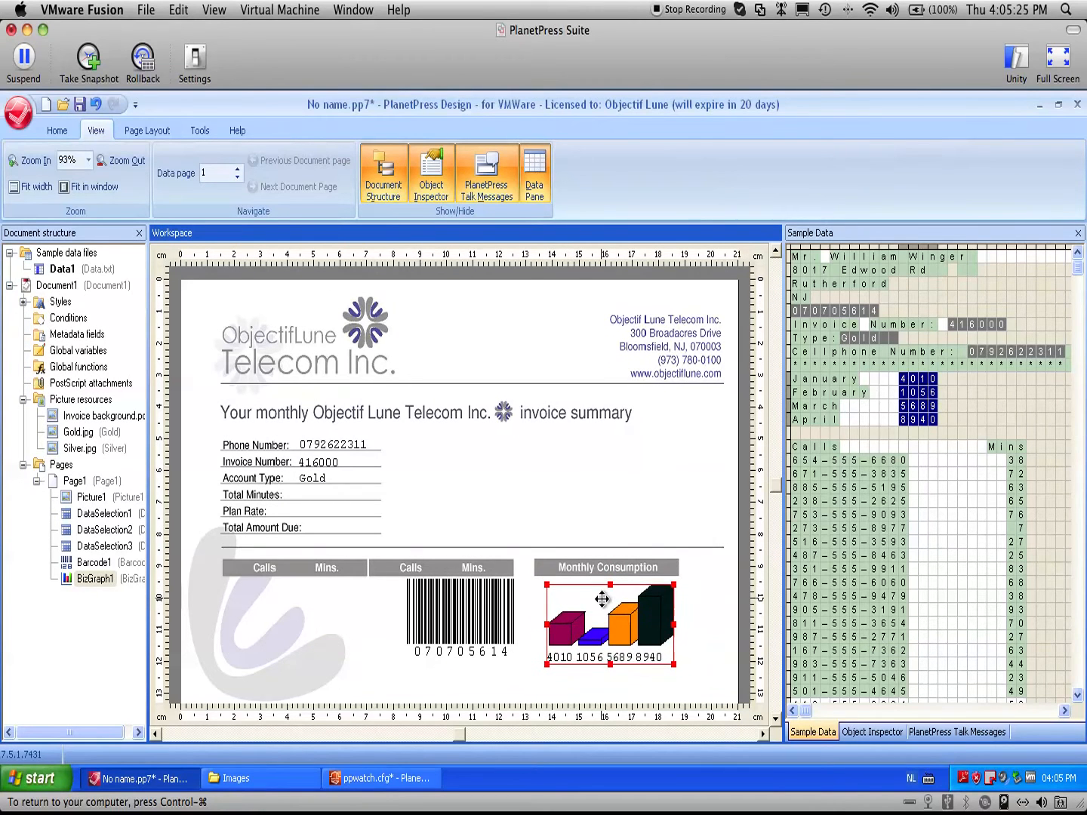
{"action": "left_click", "coordinate": [581, 495]}
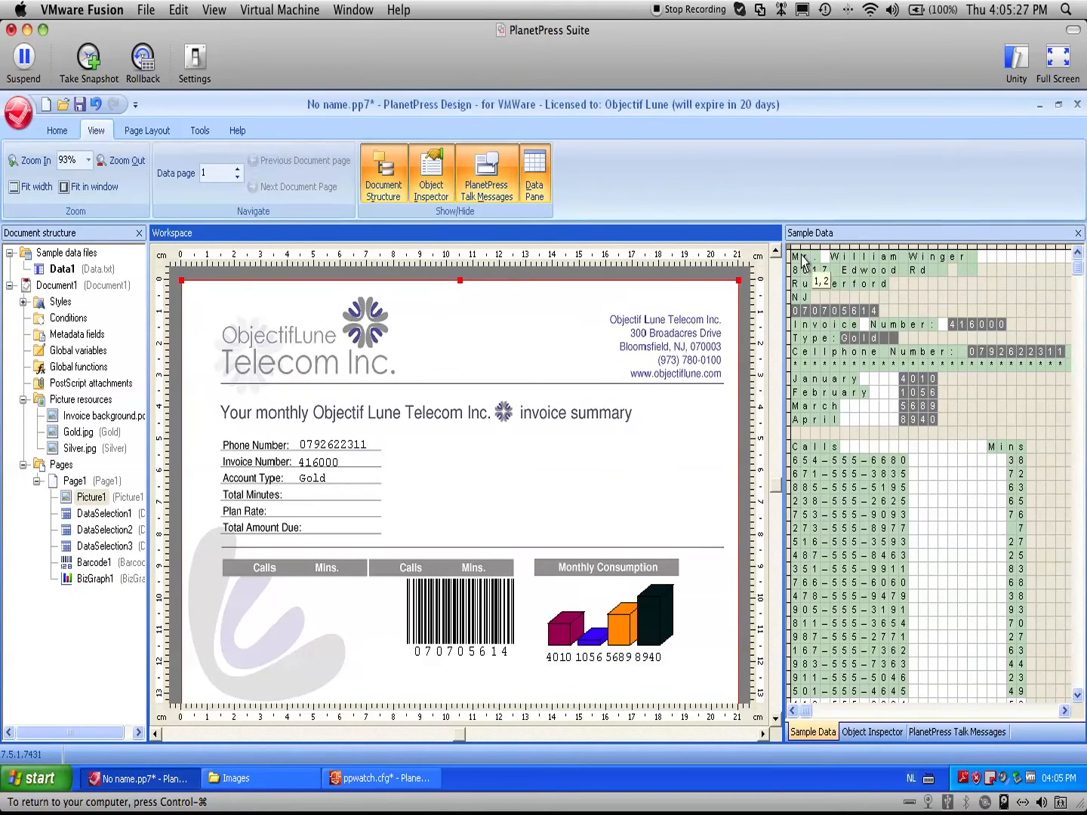
- Insert the customer's name line as a text object beside the header logo and put "Hello there" before it
{"action": "left_click_drag", "start_coordinate": [797, 254], "coordinate": [412, 308]}
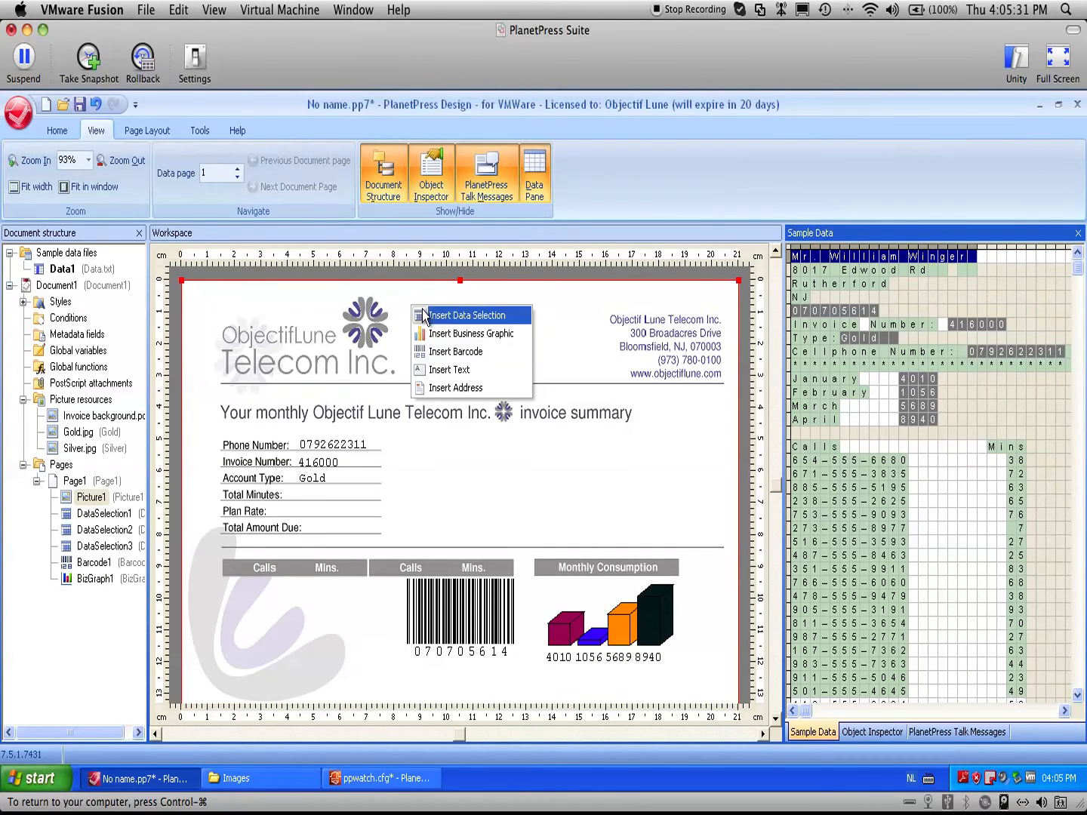
{"action": "left_click", "coordinate": [459, 369]}
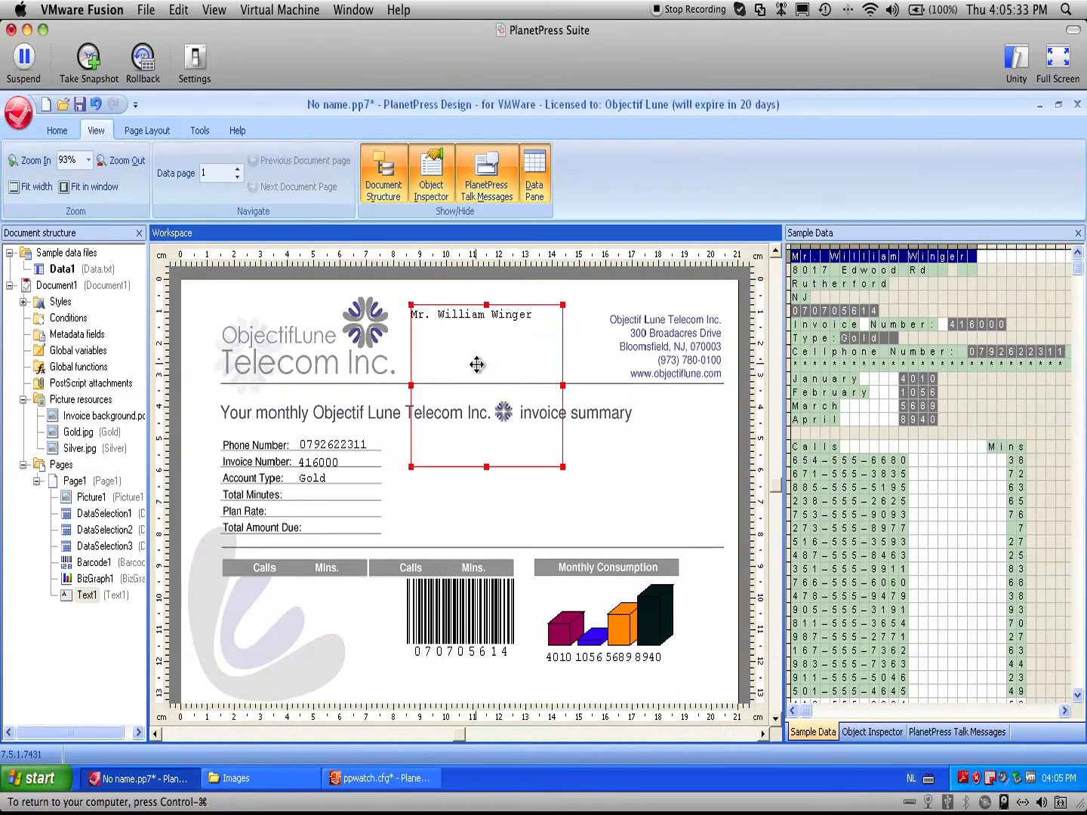
{"action": "double_click", "coordinate": [478, 365]}
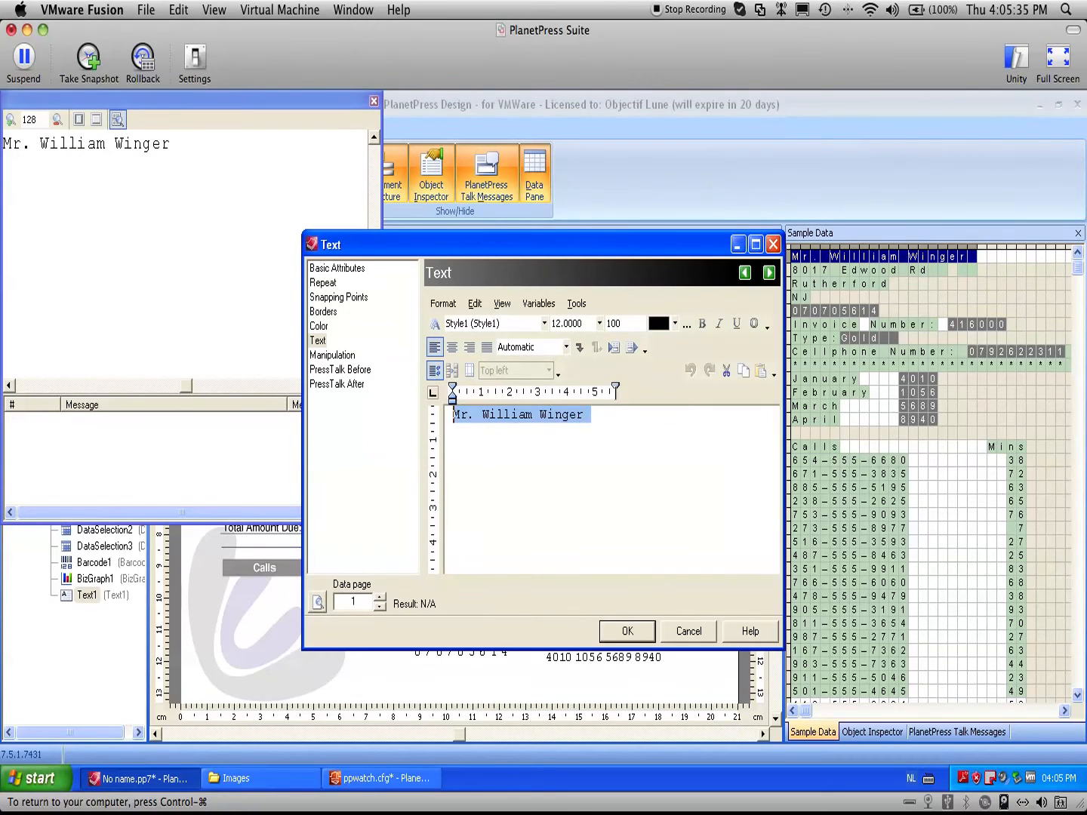
{"action": "type", "text": "Hello there"}
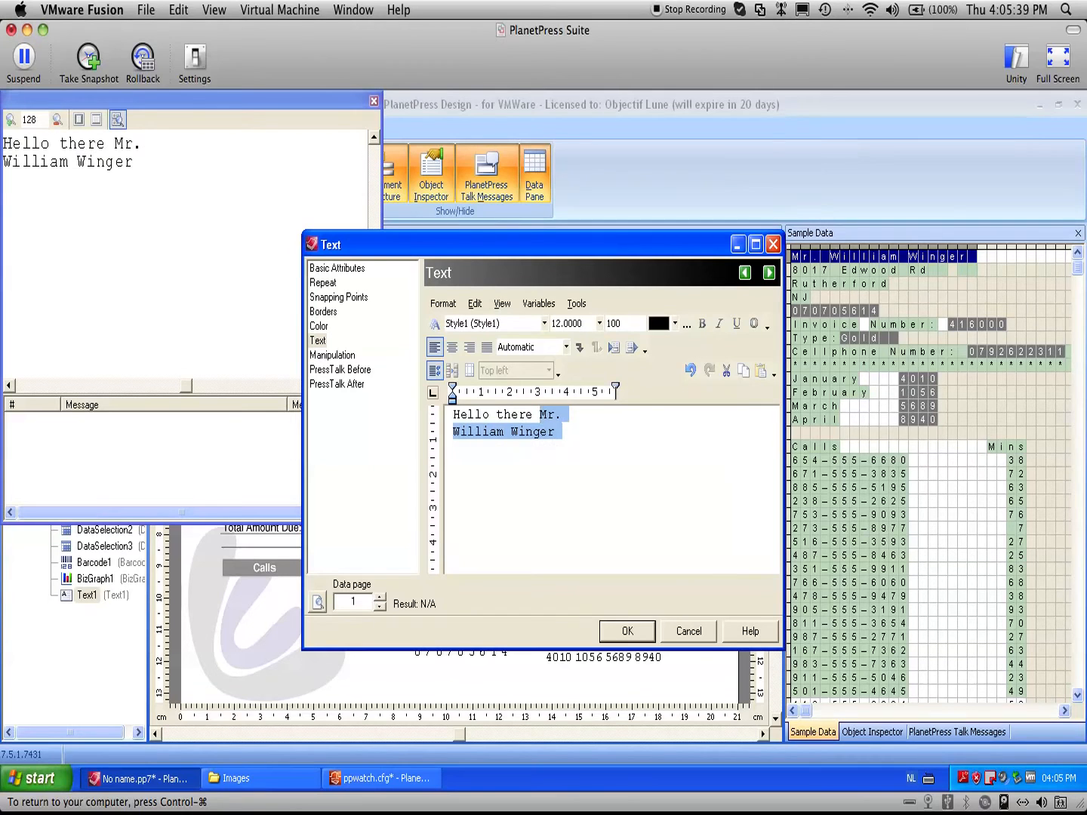
- Make the entire greeting text green and bold
{"action": "key", "text": "ctrl+a"}
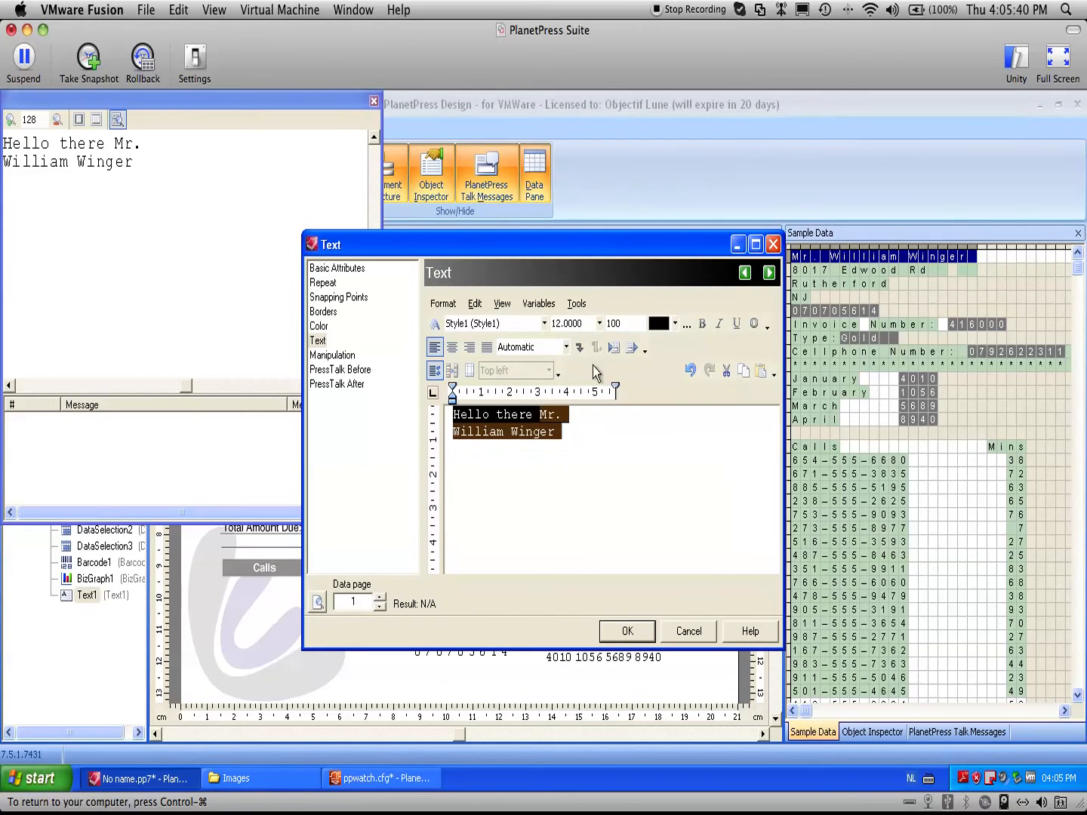
{"action": "left_click", "coordinate": [675, 322]}
{"action": "left_click", "coordinate": [676, 373]}
{"action": "left_click", "coordinate": [703, 323]}
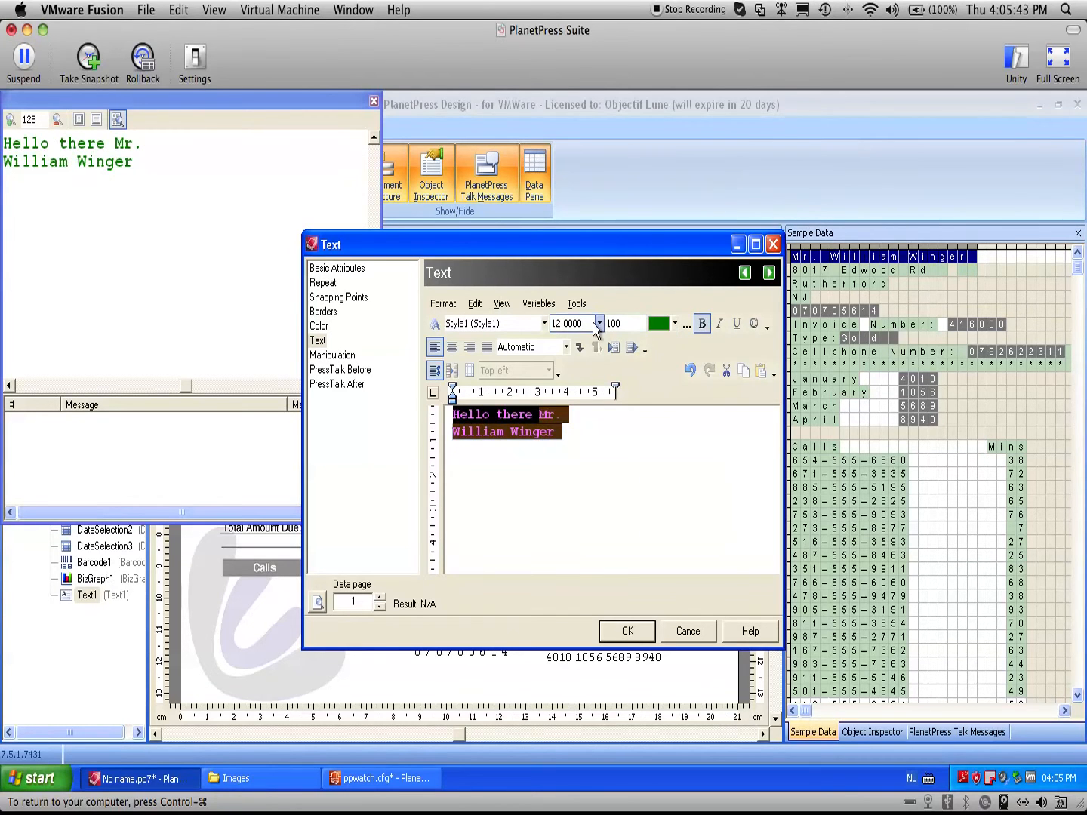
- Set the greeting's font size to 14 and apply the text changes
{"action": "left_click", "coordinate": [598, 322]}
{"action": "left_click", "coordinate": [586, 357]}
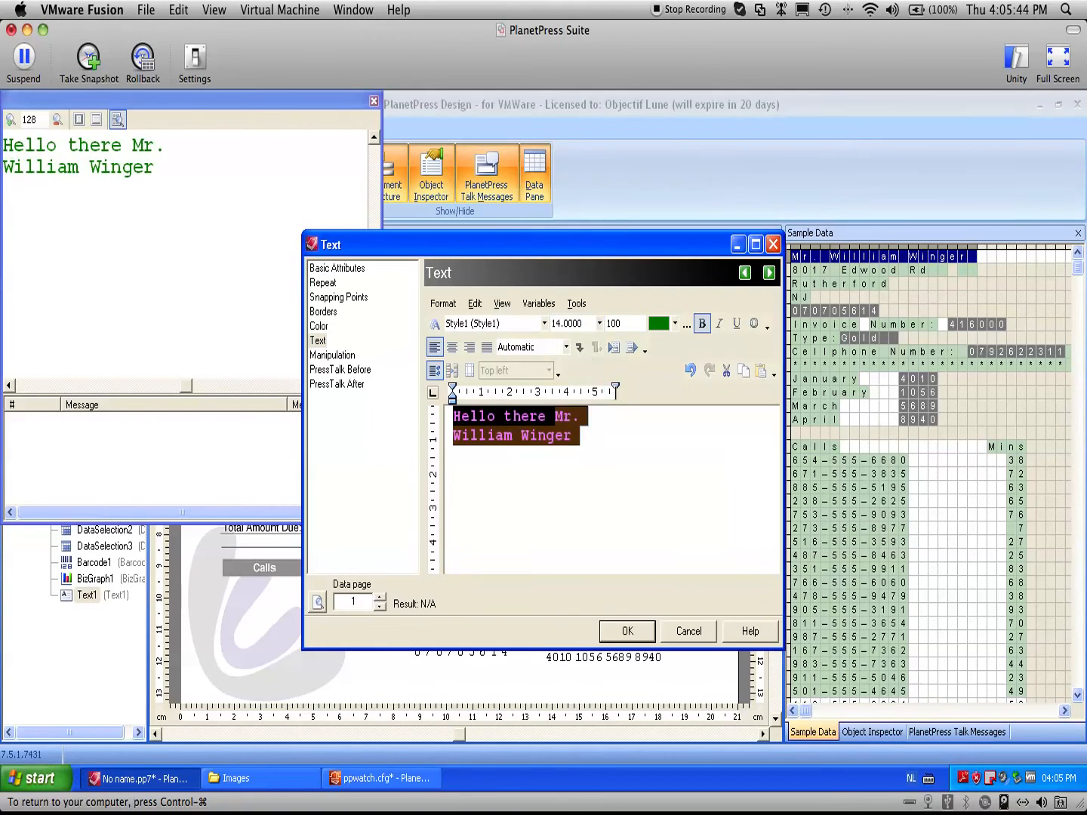
{"action": "left_click", "coordinate": [625, 631]}
- Widen the greeting's text box so it fits on one line, place it at the top of the page, and deselect it
{"action": "left_click_drag", "start_coordinate": [498, 402], "coordinate": [500, 385]}
{"action": "left_click_drag", "start_coordinate": [566, 370], "coordinate": [695, 369]}
{"action": "left_click_drag", "start_coordinate": [554, 452], "coordinate": [555, 332]}
{"action": "left_click", "coordinate": [222, 367]}
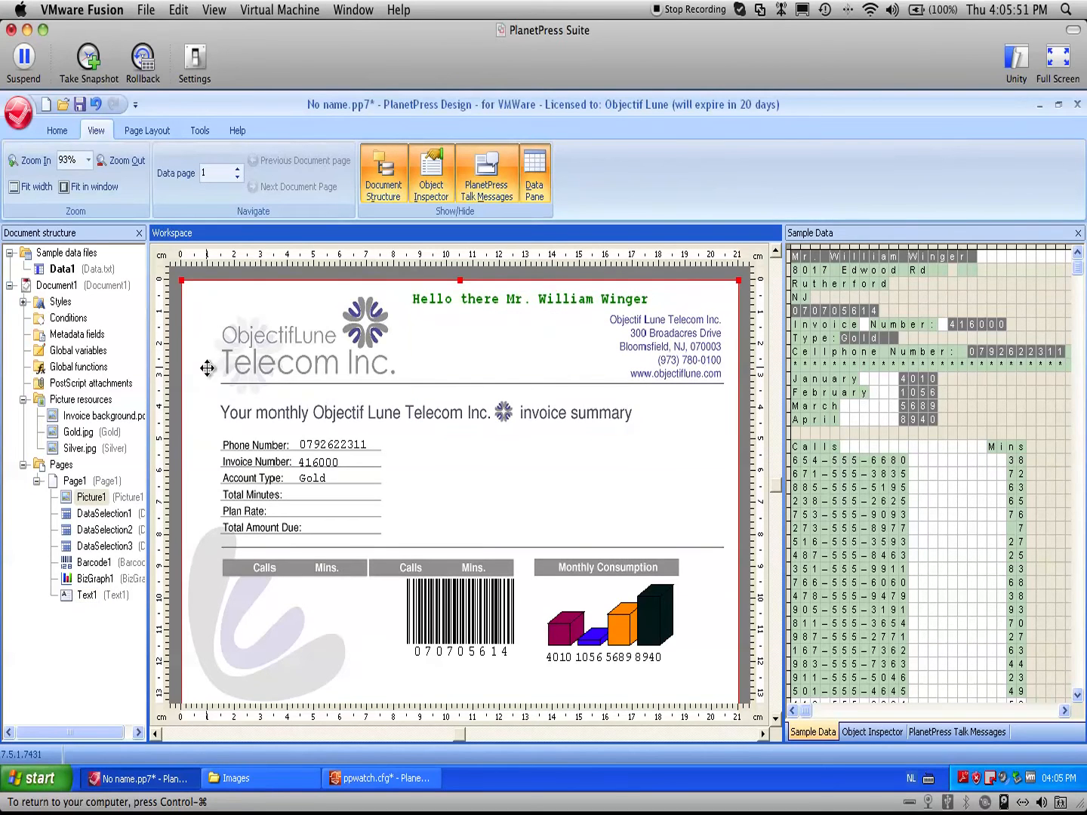
- Add the Gold.jpg and Silver.jpg picture resources to the page and arrange the two phone pictures side by side
{"action": "left_click", "coordinate": [75, 434]}
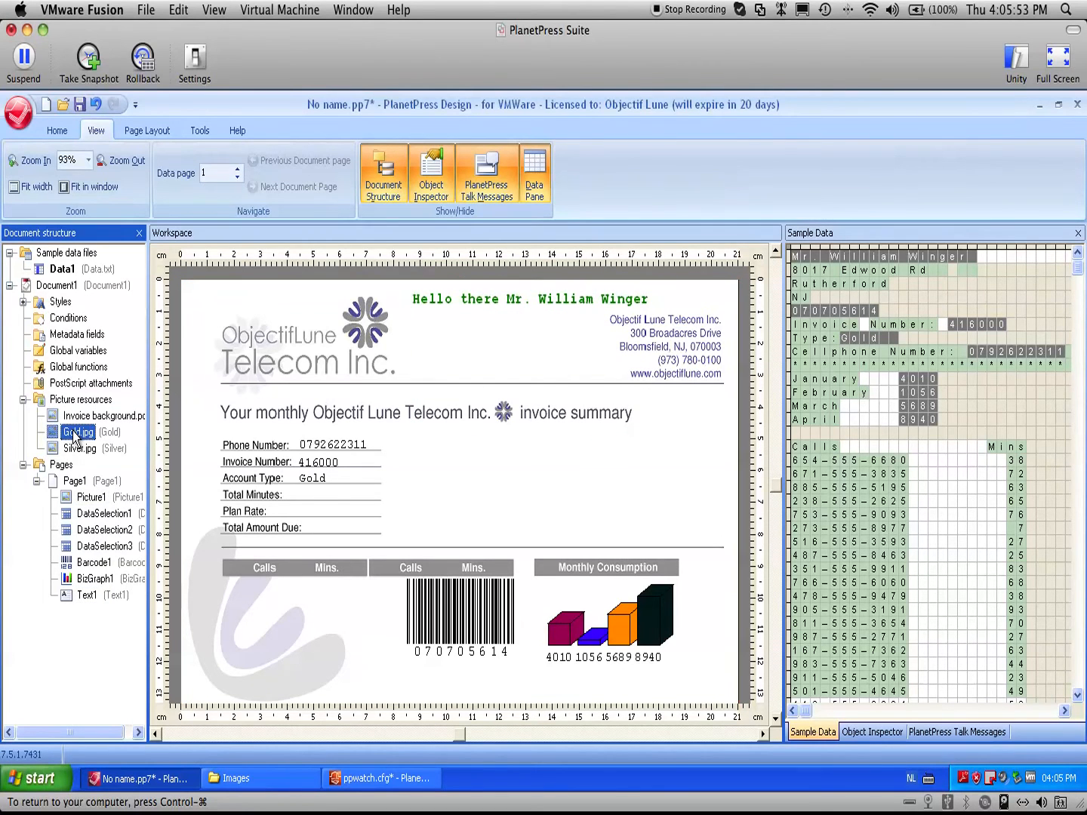
{"action": "key", "text": "shift+Down"}
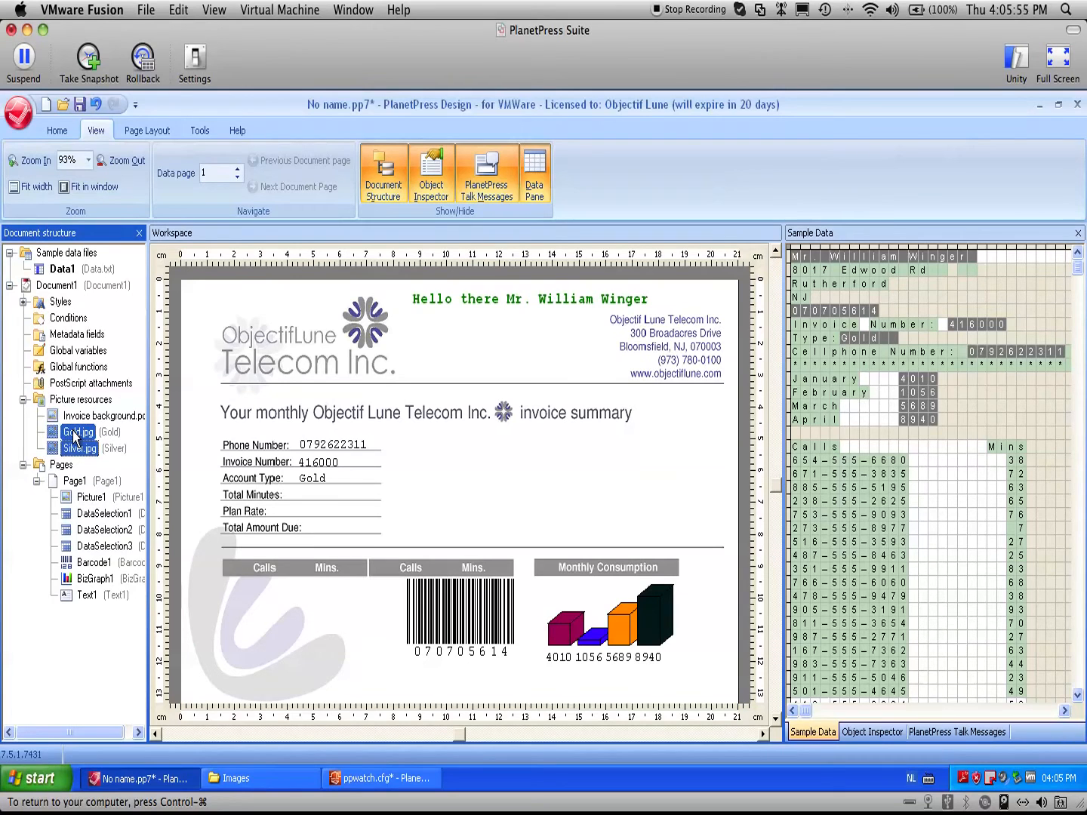
{"action": "left_click_drag", "start_coordinate": [75, 433], "coordinate": [509, 433]}
{"action": "left_click_drag", "start_coordinate": [584, 502], "coordinate": [397, 395]}
{"action": "left_click", "coordinate": [562, 459]}
{"action": "left_click_drag", "start_coordinate": [580, 461], "coordinate": [612, 393]}
{"action": "left_click_drag", "start_coordinate": [437, 431], "coordinate": [446, 438]}
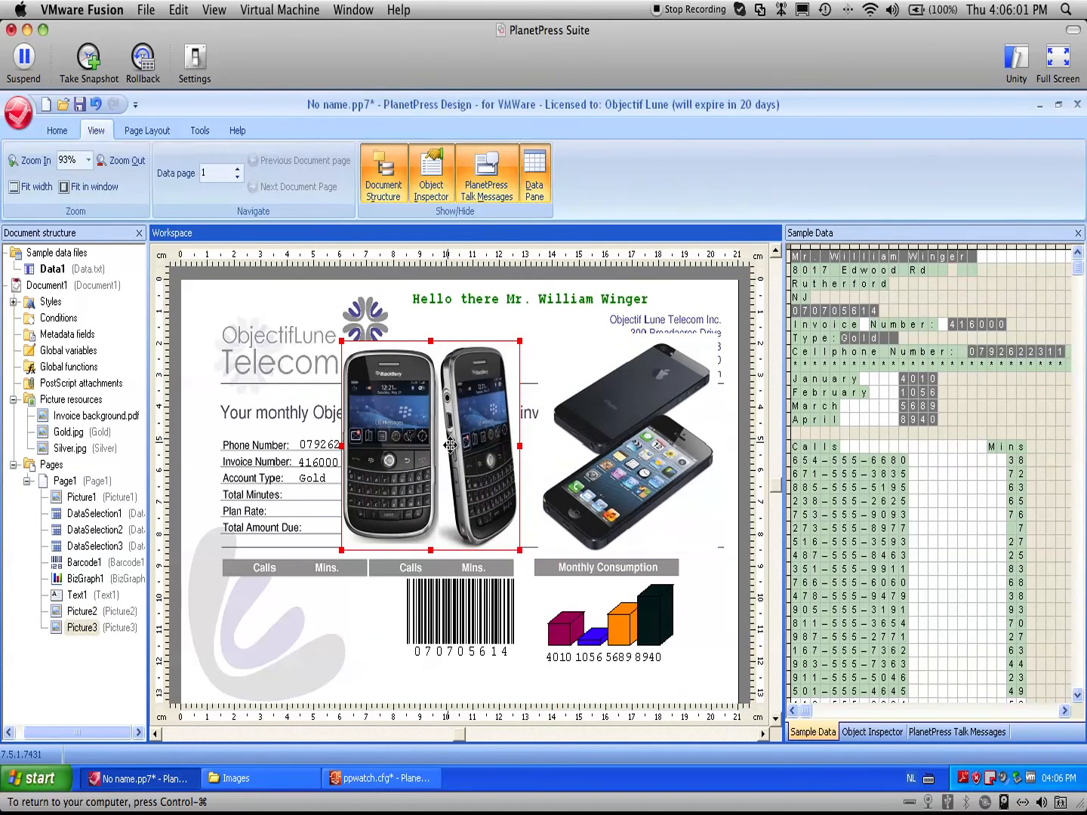
- Create conditions named Gold and Silver from the Type values on data pages 1 and 2
{"action": "left_click", "coordinate": [854, 338]}
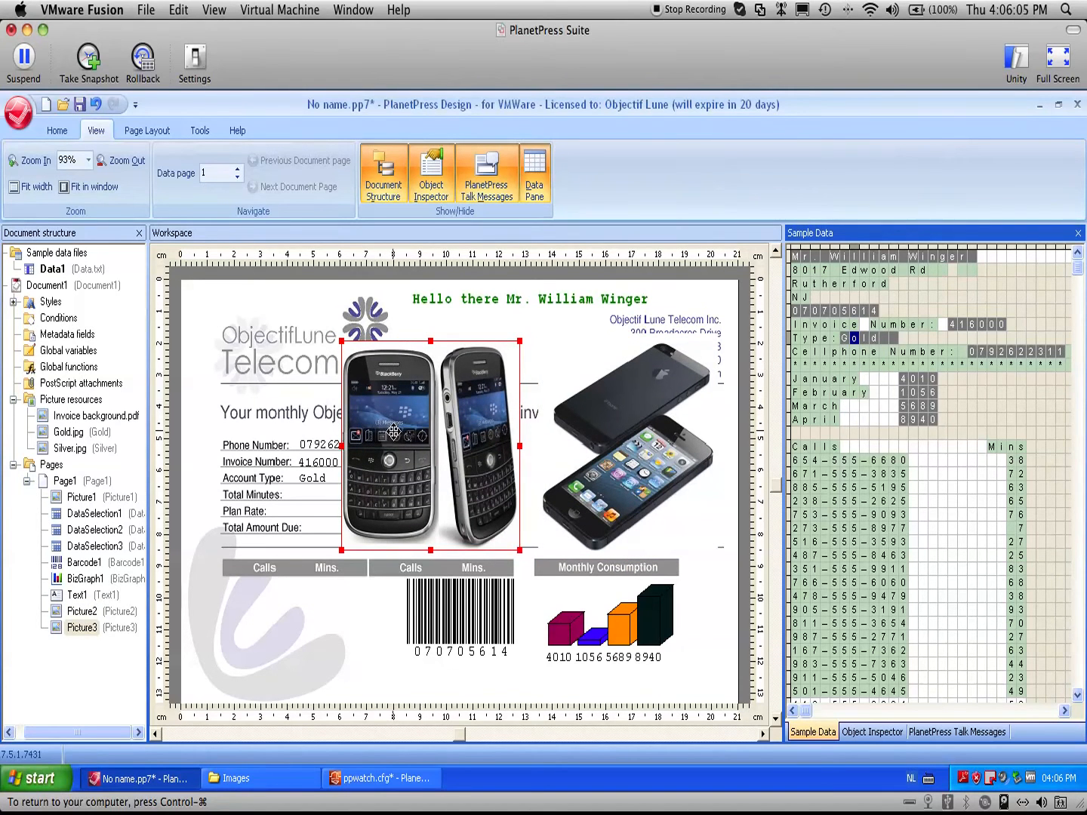
{"action": "left_click_drag", "start_coordinate": [844, 337], "coordinate": [79, 333]}
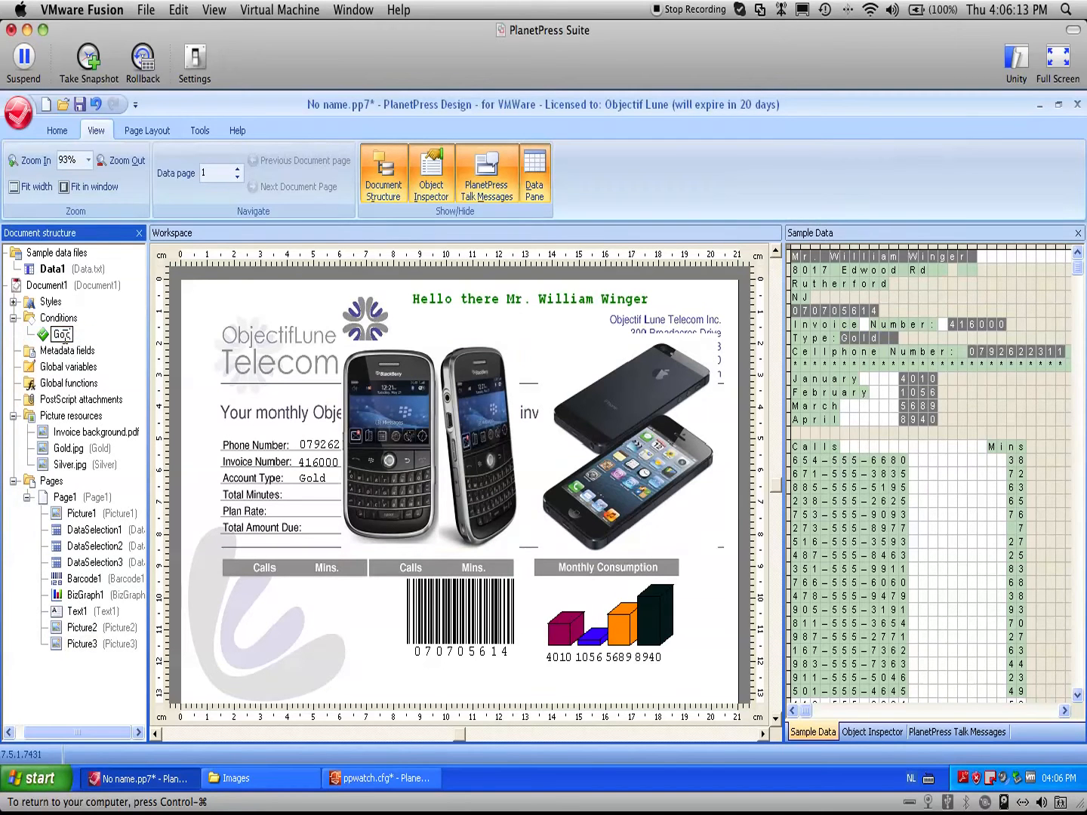
{"action": "left_click", "coordinate": [254, 187]}
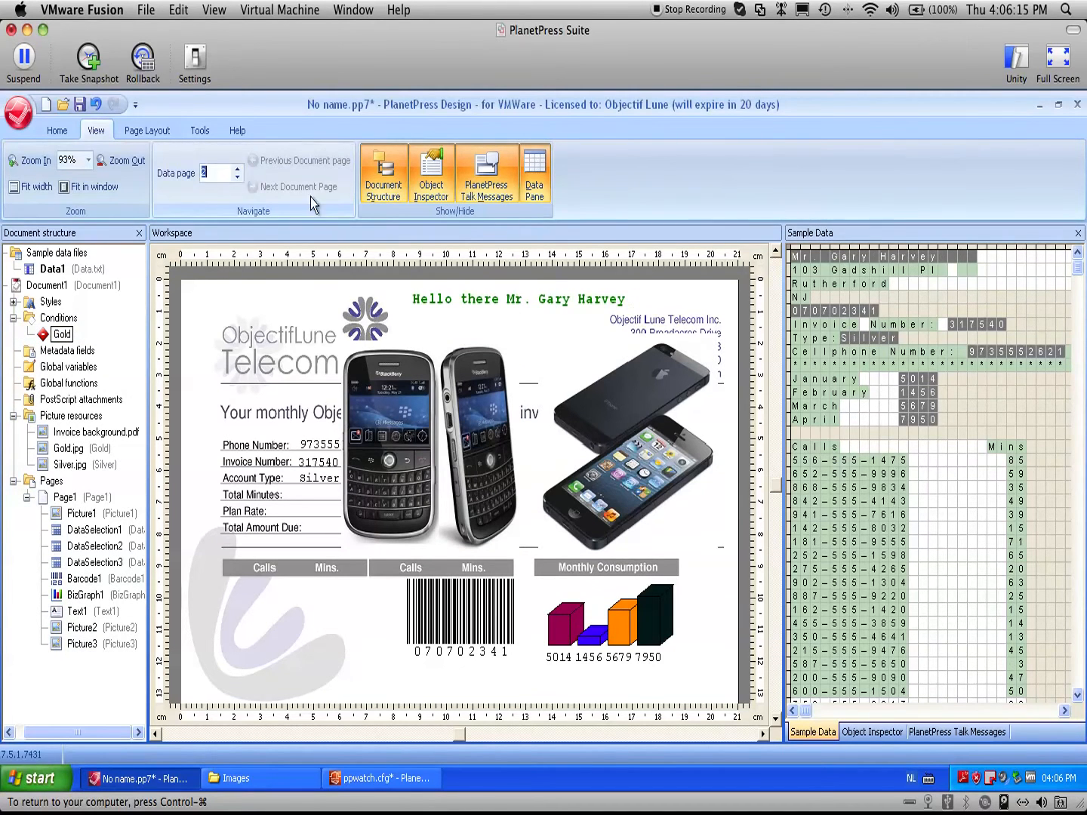
{"action": "left_click_drag", "start_coordinate": [839, 337], "coordinate": [65, 316]}
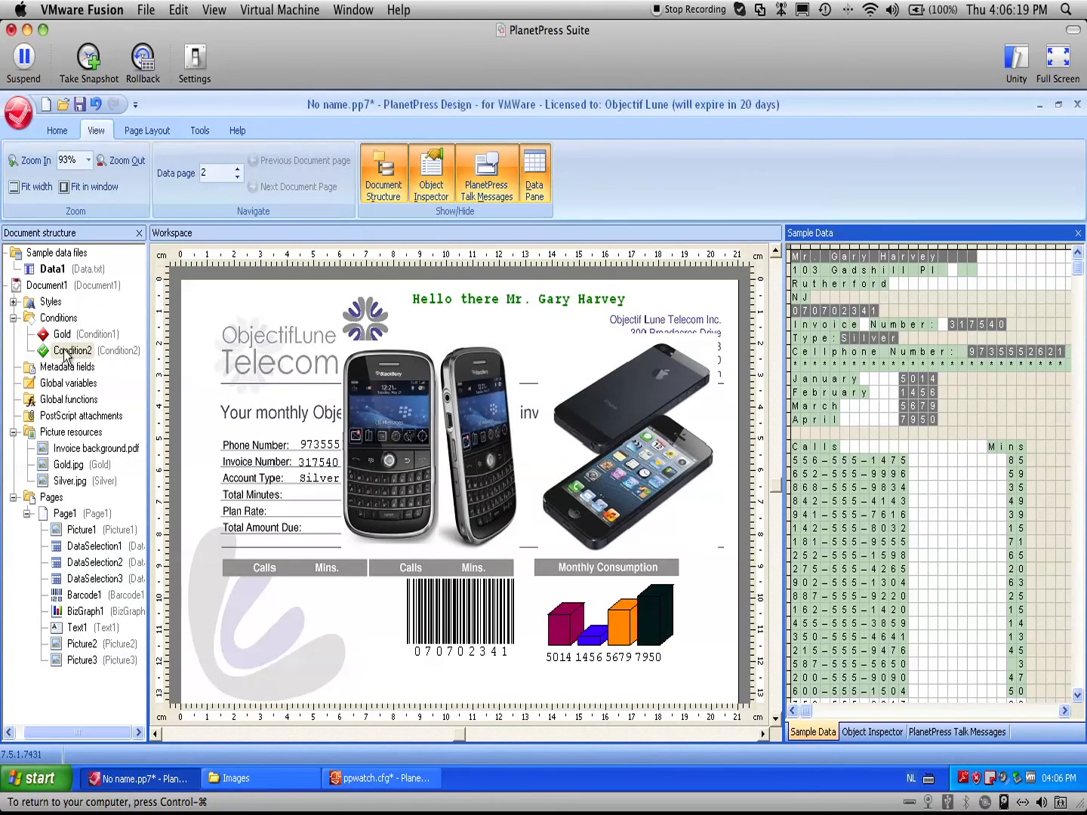
{"action": "left_click", "coordinate": [66, 353]}
{"action": "type", "text": "Silver"}
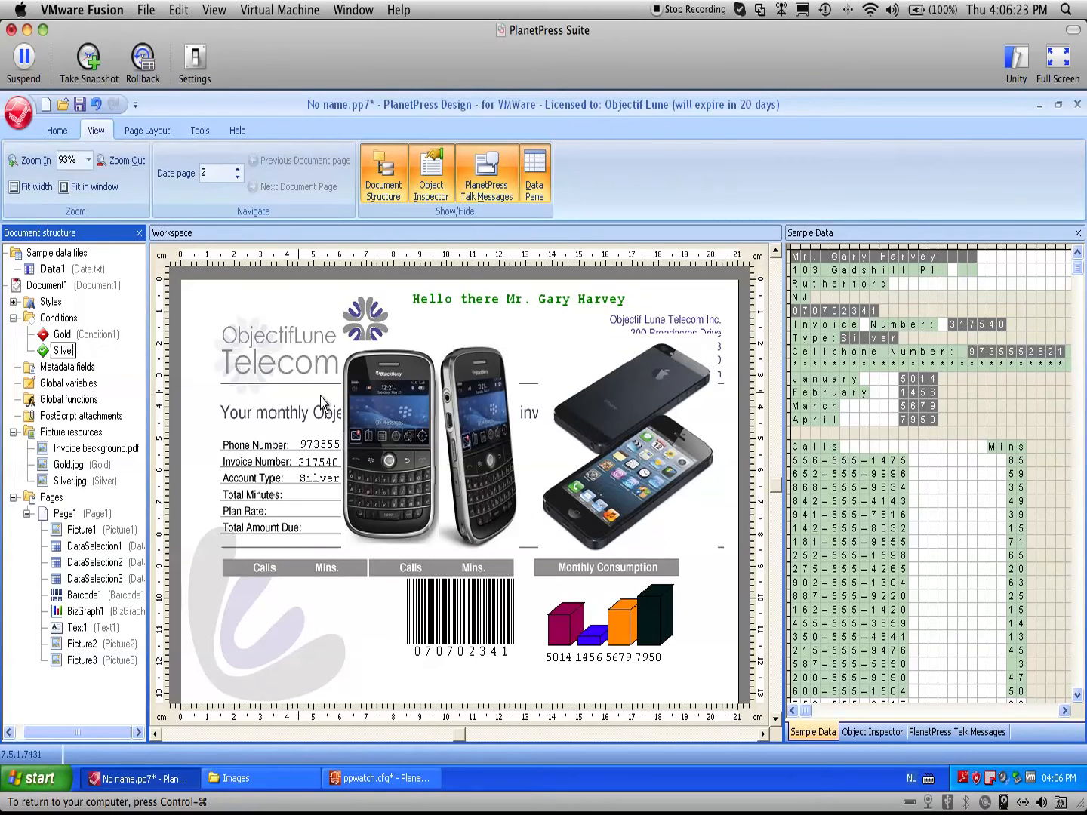
- Assign the Silver condition to the BlackBerry picture and the Gold condition to the iPhone picture
{"action": "left_click", "coordinate": [443, 408]}
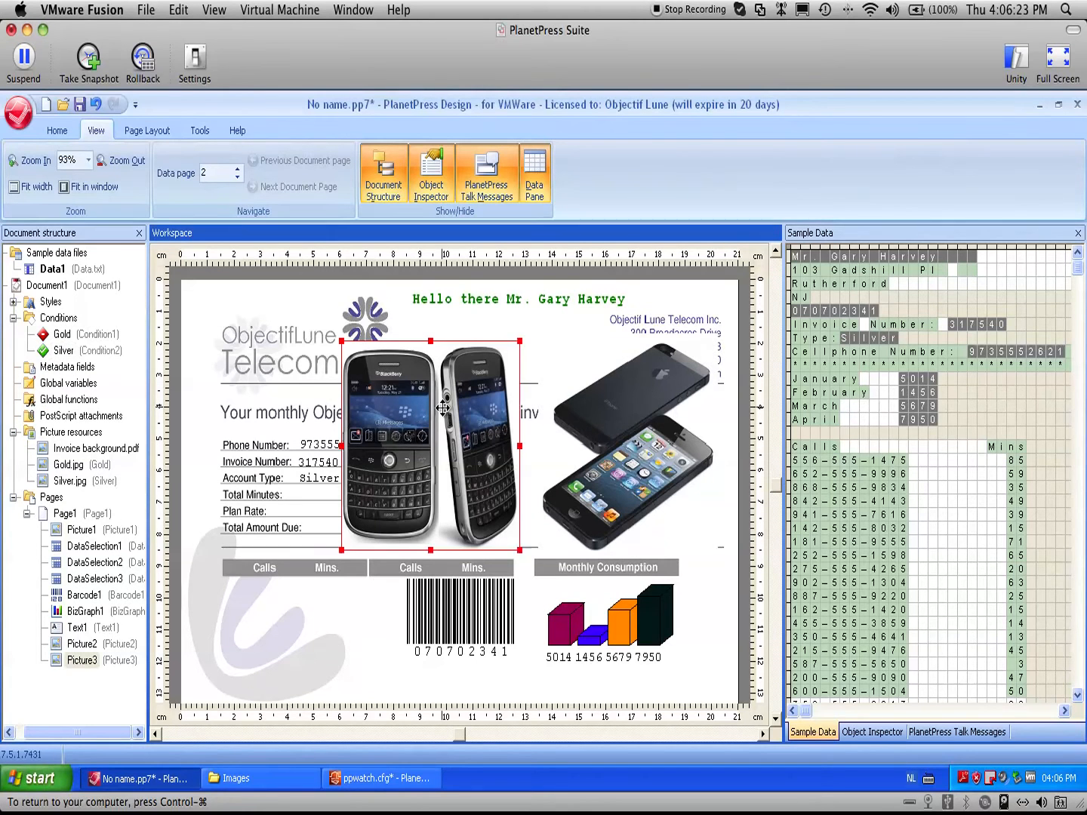
{"action": "left_click", "coordinate": [63, 350]}
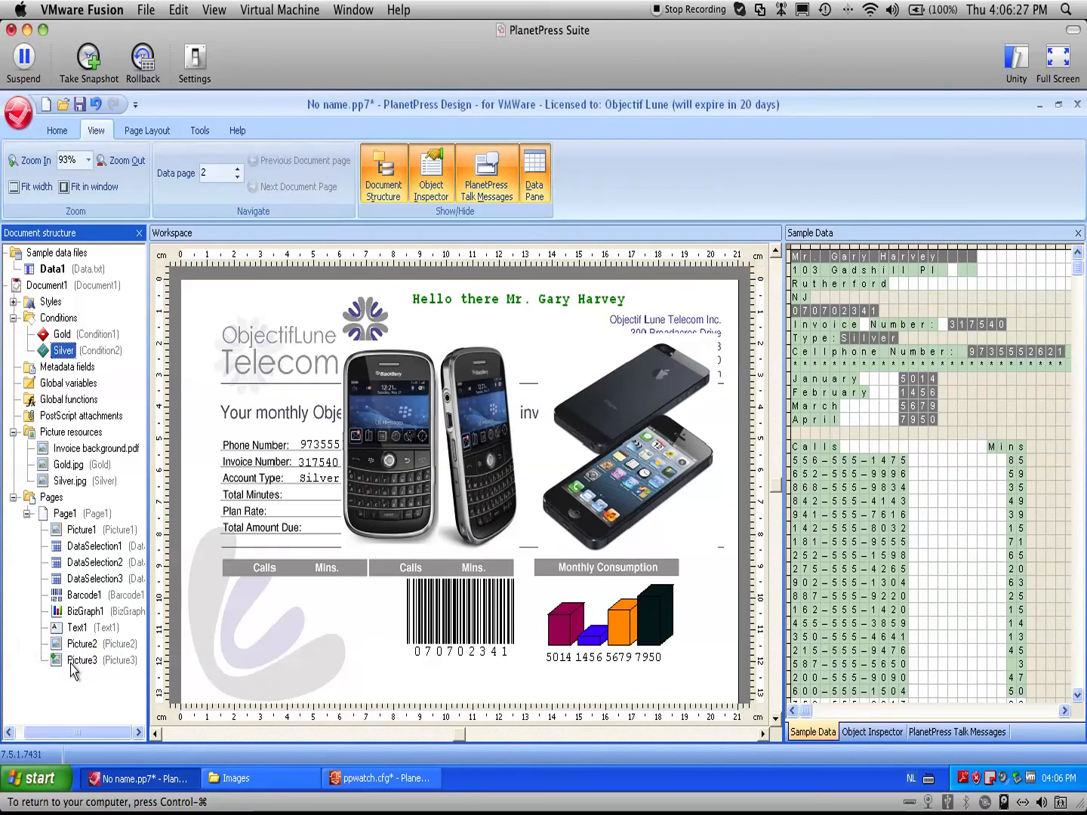
{"action": "left_click", "coordinate": [64, 335]}
{"action": "left_click_drag", "start_coordinate": [64, 339], "coordinate": [71, 656]}
- Shrink both phone pictures and position them just above the Monthly Consumption header, using data page 1 for the iPhone picture
{"action": "left_click_drag", "start_coordinate": [415, 500], "coordinate": [567, 403]}
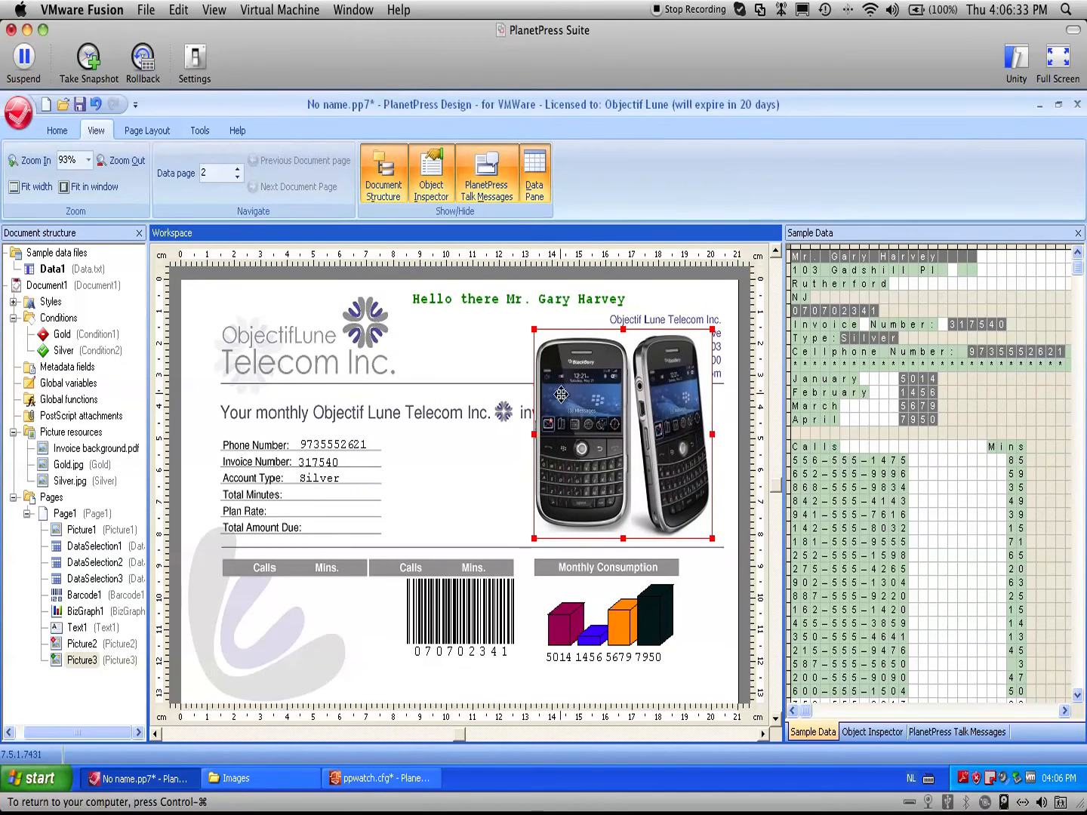
{"action": "left_click_drag", "start_coordinate": [544, 336], "coordinate": [615, 447]}
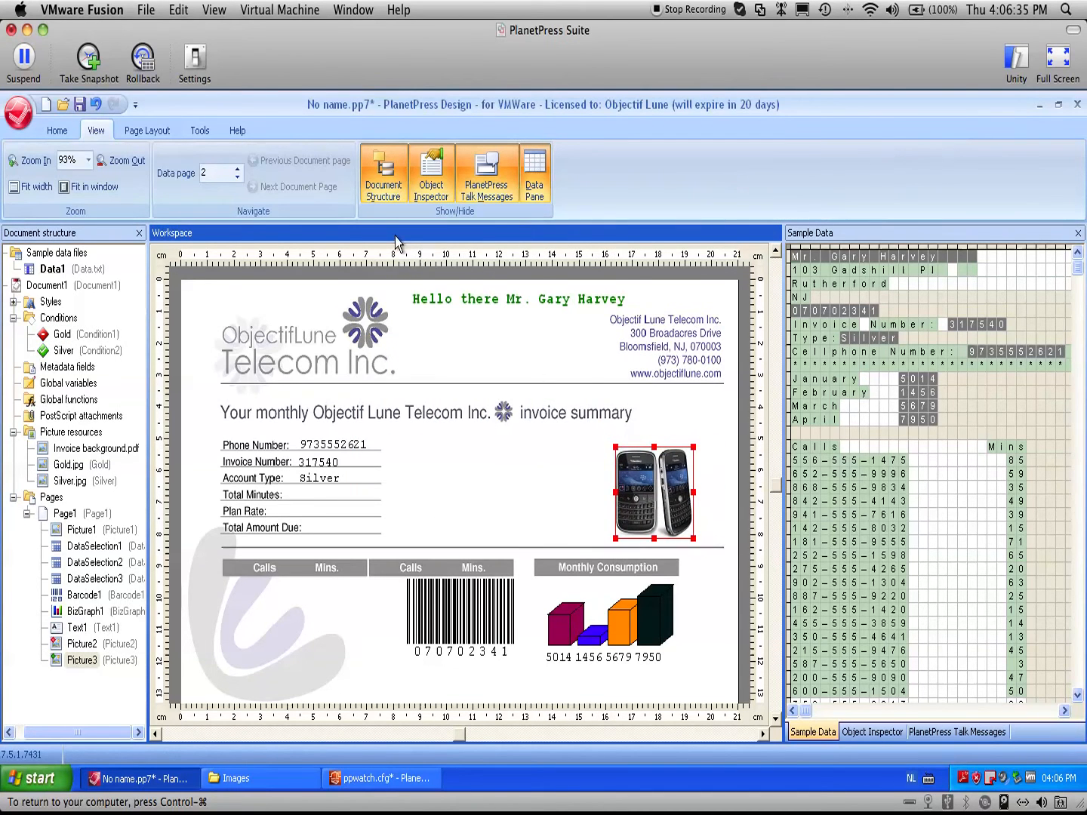
{"action": "left_click", "coordinate": [237, 178]}
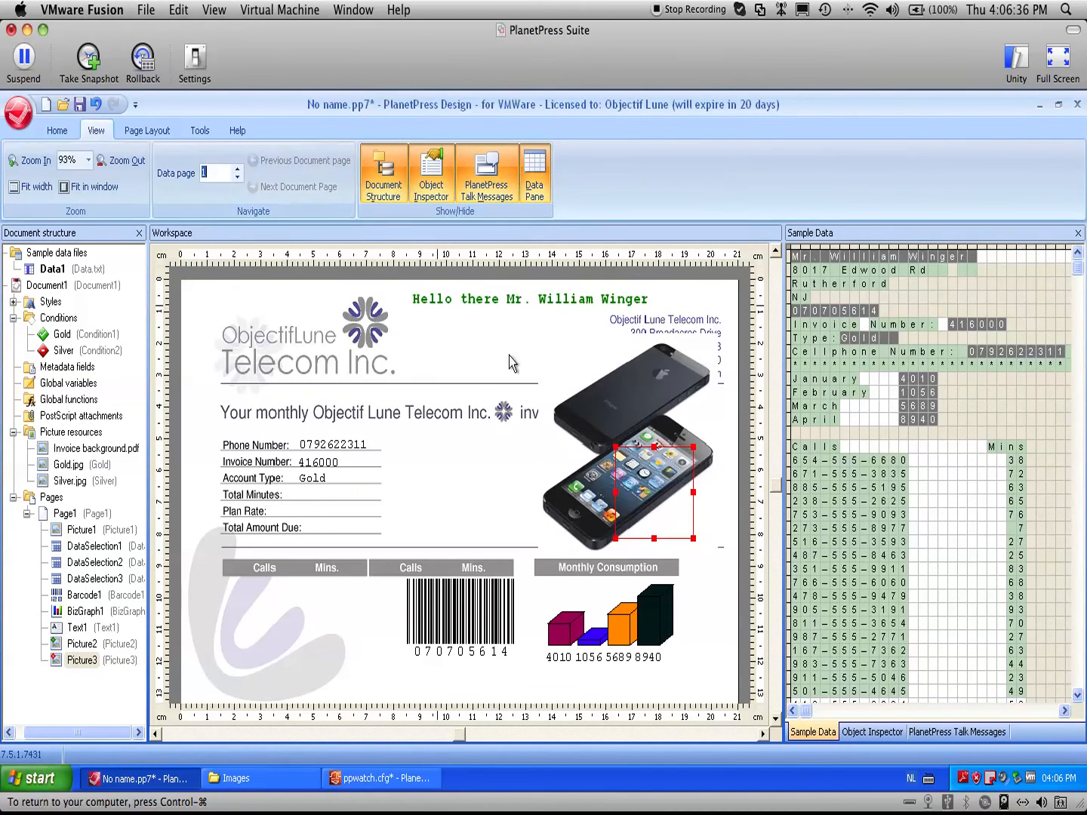
{"action": "left_click", "coordinate": [670, 434]}
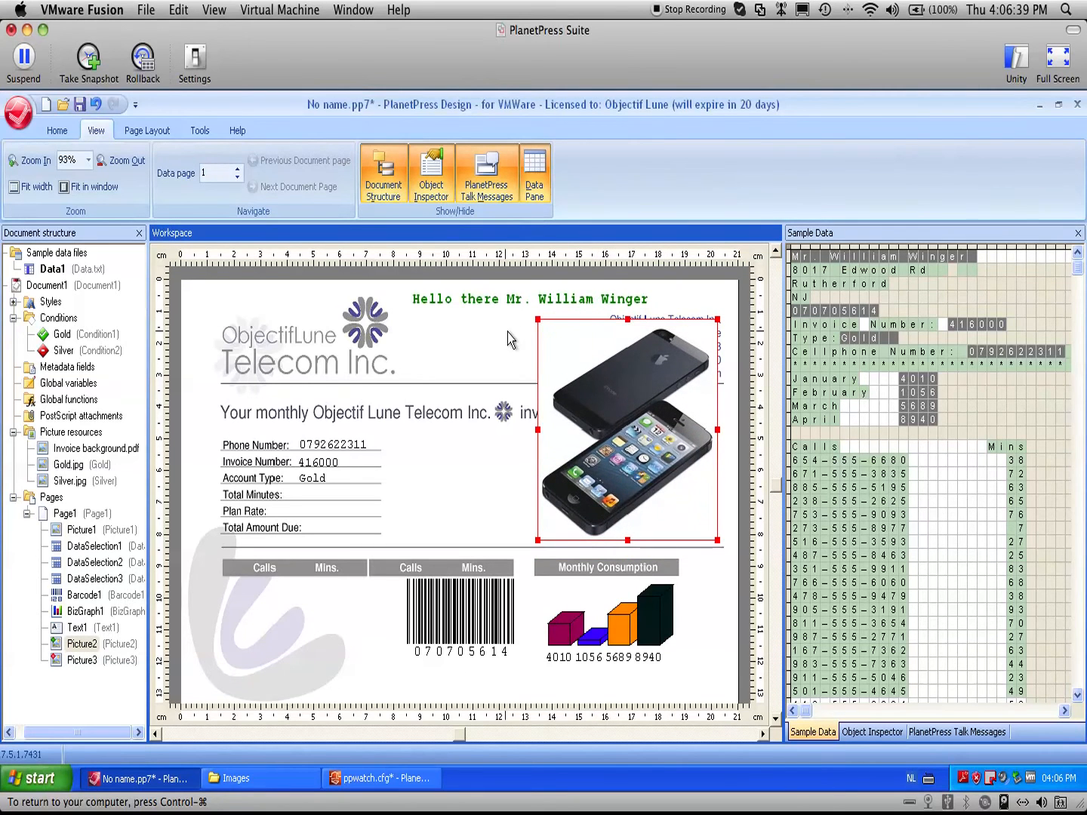
{"action": "left_click_drag", "start_coordinate": [536, 321], "coordinate": [585, 436]}
{"action": "left_click", "coordinate": [506, 462]}
- Place the list of call numbers under the first Calls header and check the layout across data pages 2 to 5
{"action": "left_click_drag", "start_coordinate": [795, 459], "coordinate": [263, 610]}
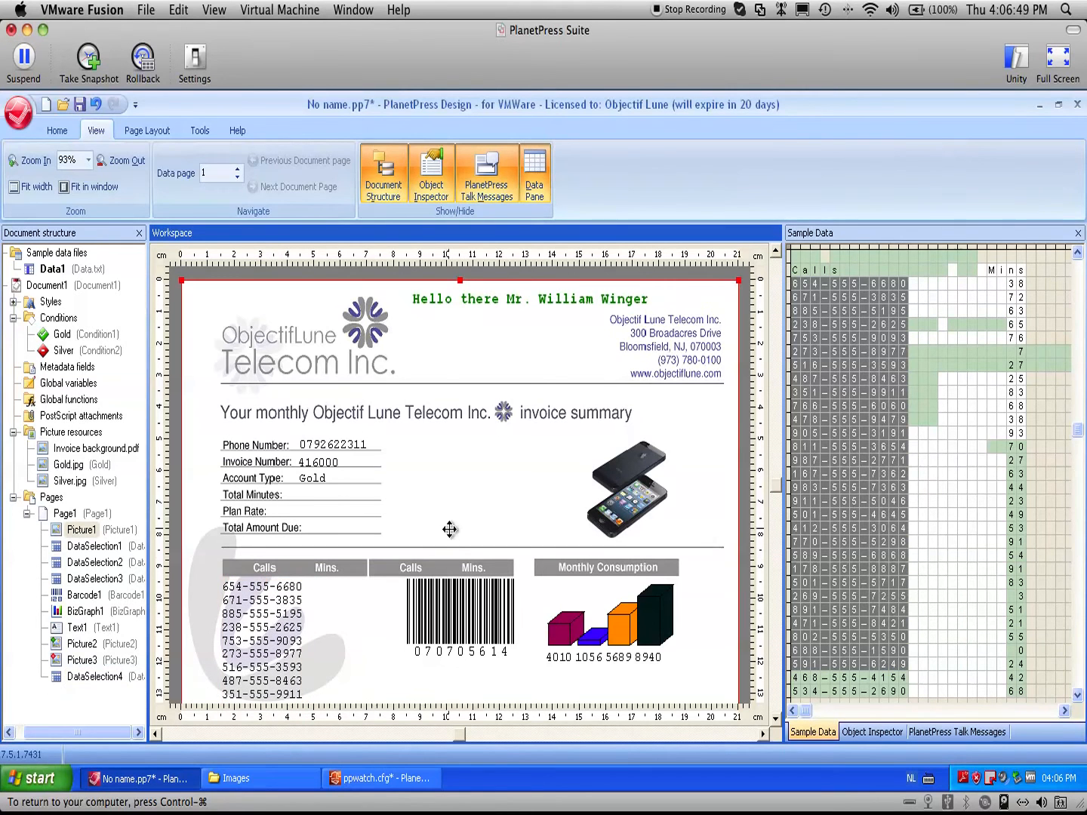
{"action": "left_click", "coordinate": [239, 170]}
{"action": "left_click", "coordinate": [238, 170]}
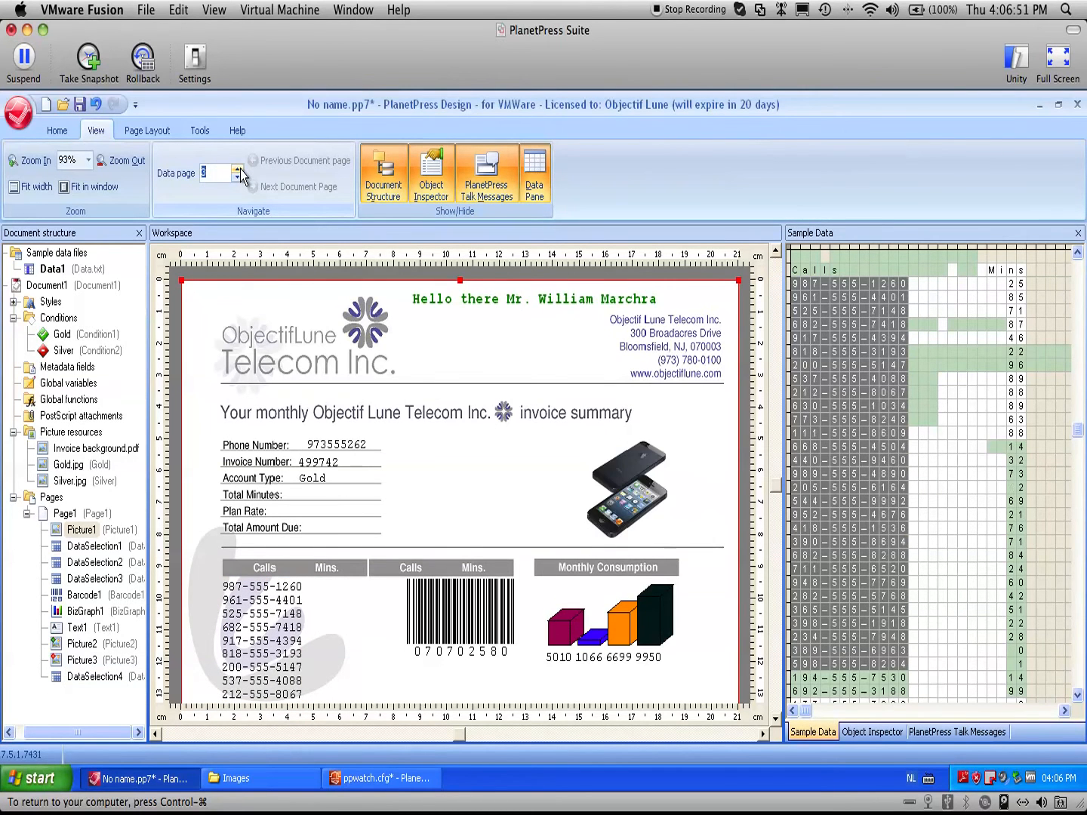
{"action": "left_click", "coordinate": [239, 170]}
{"action": "left_click", "coordinate": [240, 171]}
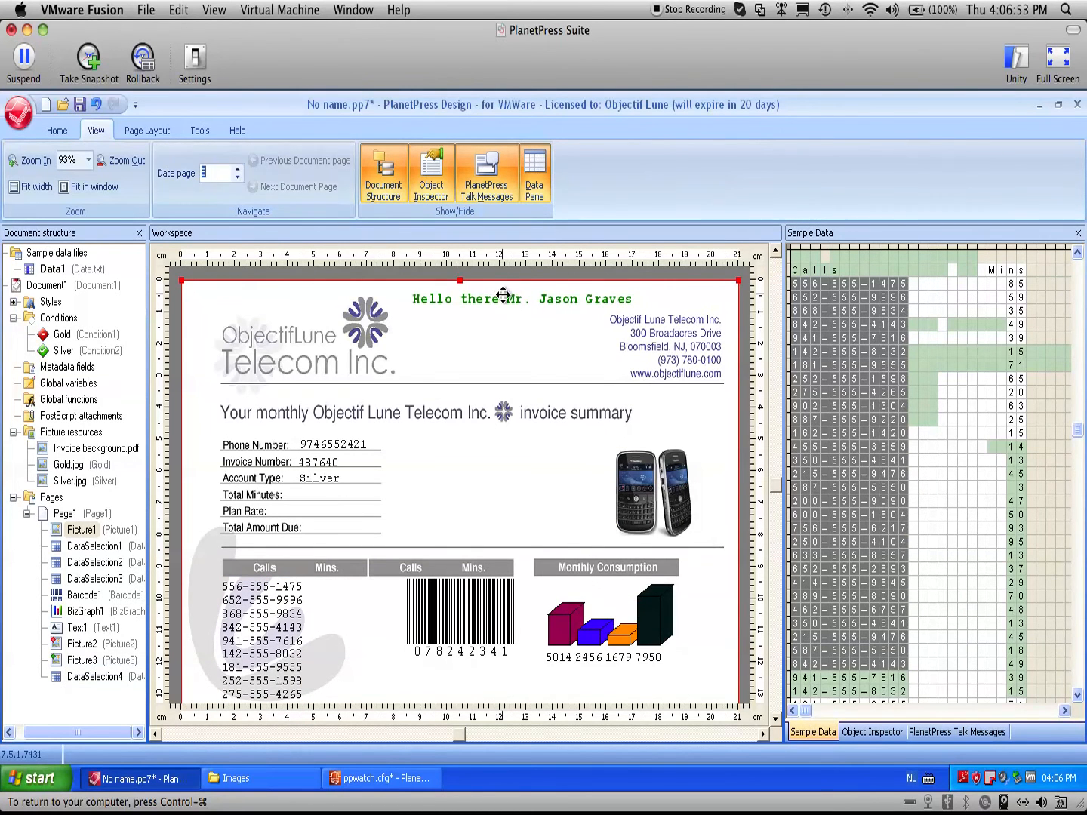
{"action": "left_click", "coordinate": [648, 520]}
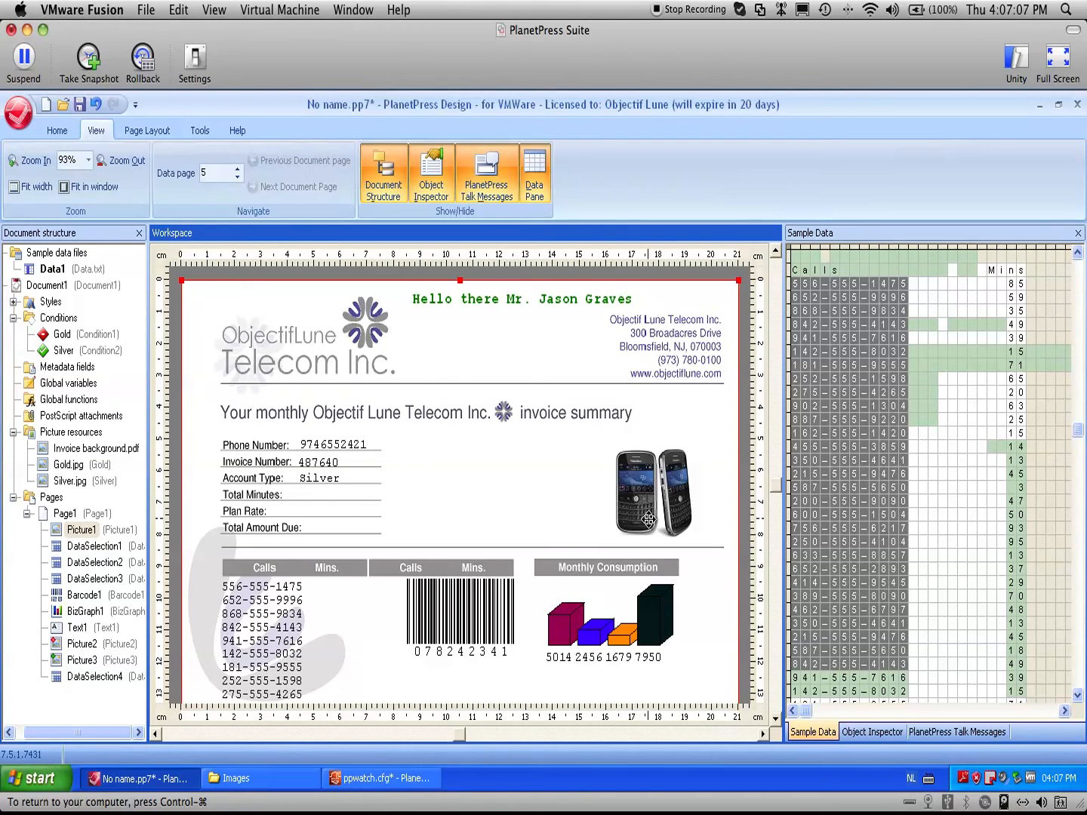
{"action": "left_click", "coordinate": [240, 178]}
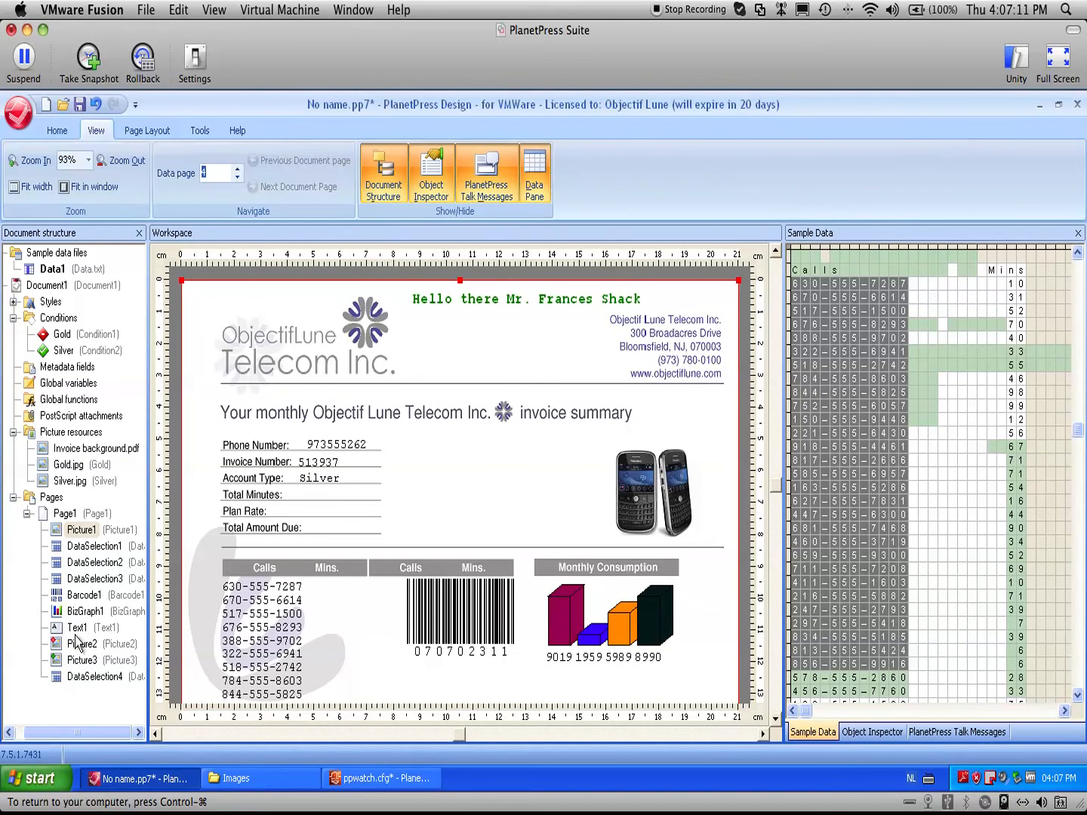
- Change the barcode type to QR Code with a bar width of 50 mils and apply it
{"action": "left_click", "coordinate": [106, 595]}
{"action": "left_click", "coordinate": [484, 624]}
{"action": "double_click", "coordinate": [485, 631]}
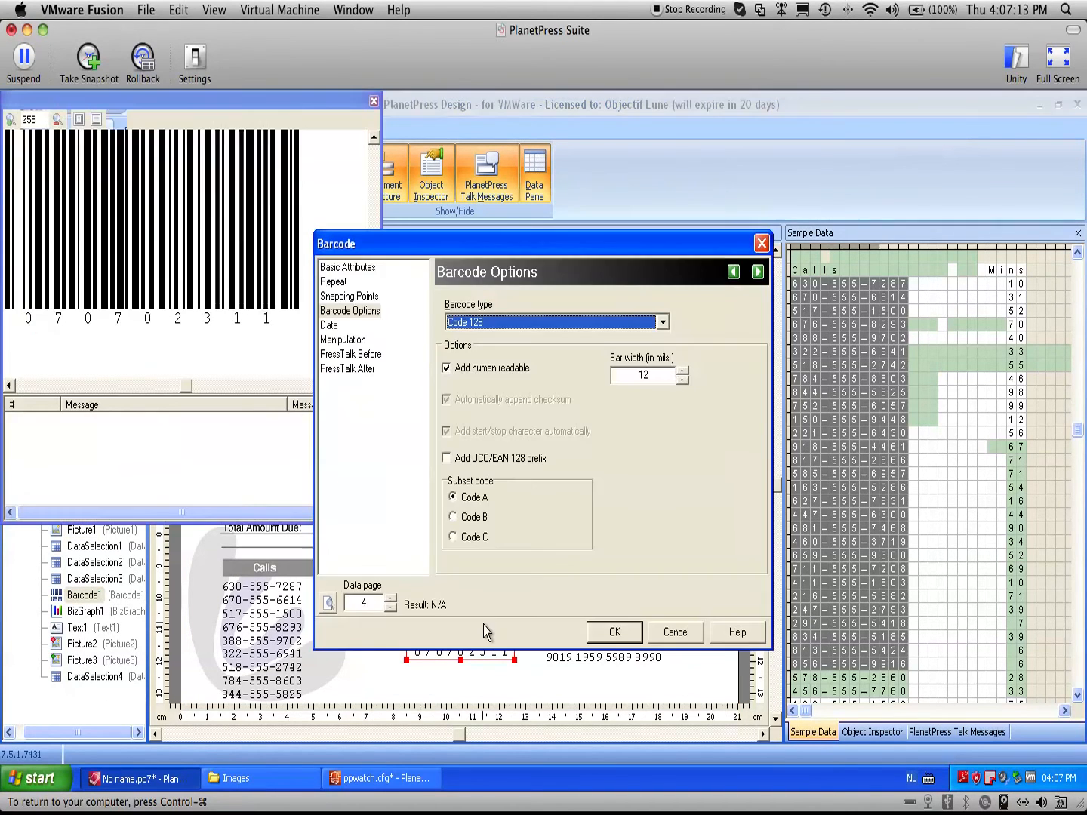
{"action": "left_click", "coordinate": [662, 322]}
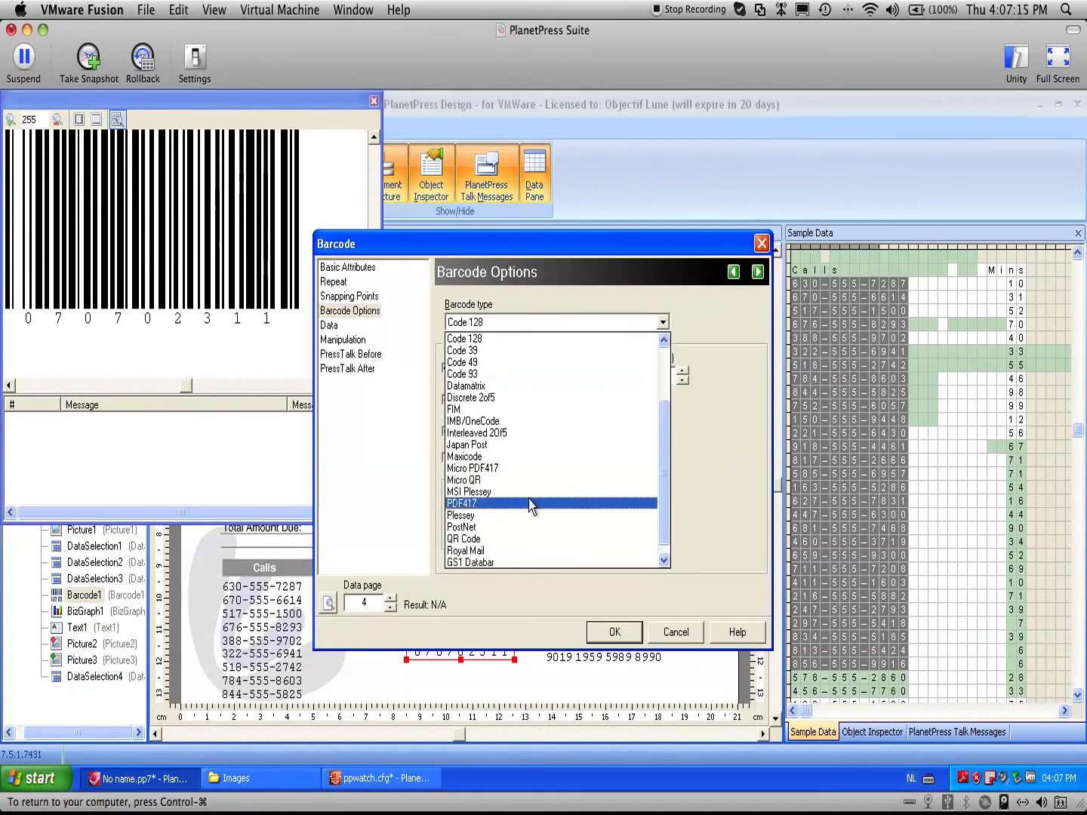
{"action": "left_click", "coordinate": [493, 540]}
{"action": "double_click", "coordinate": [642, 375]}
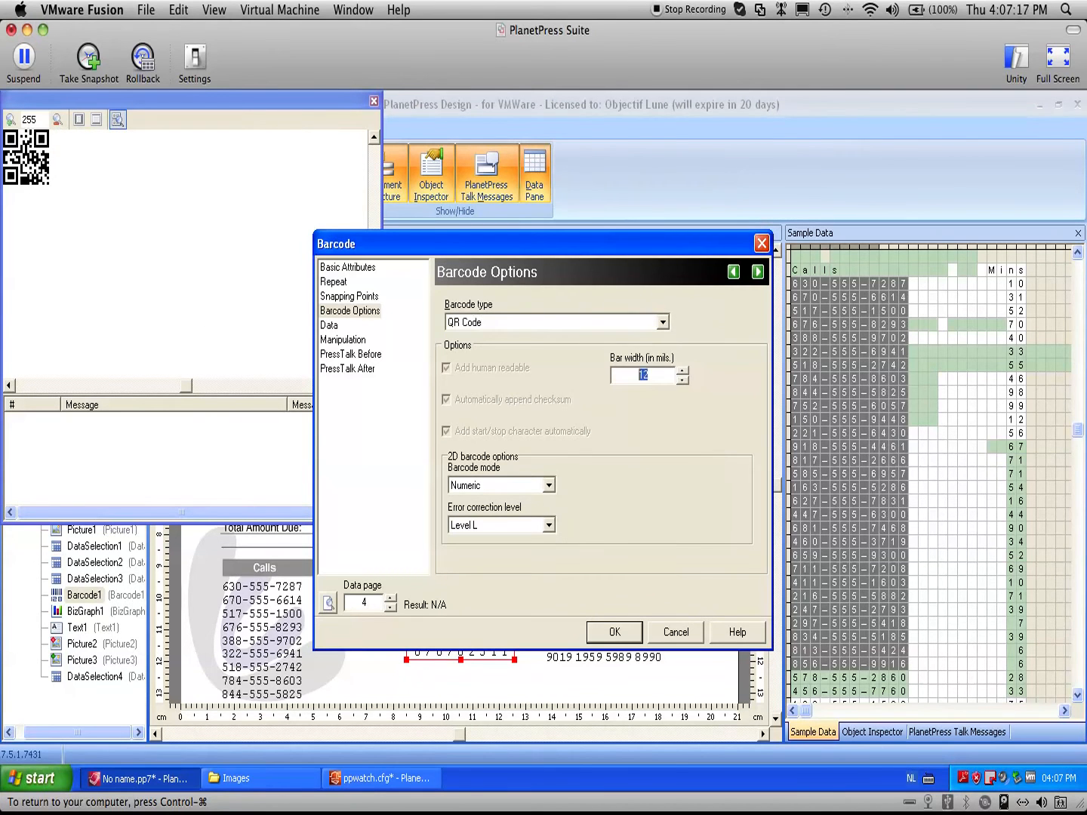
{"action": "type", "text": "50"}
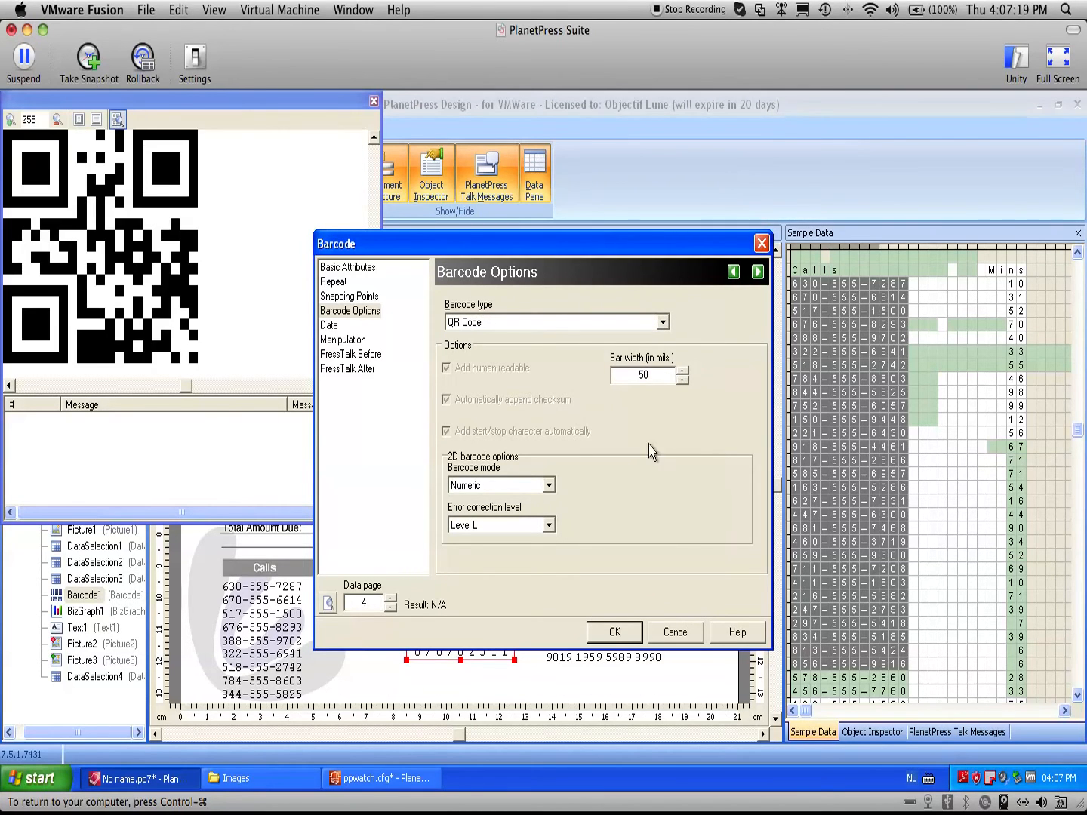
{"action": "left_click", "coordinate": [624, 635]}
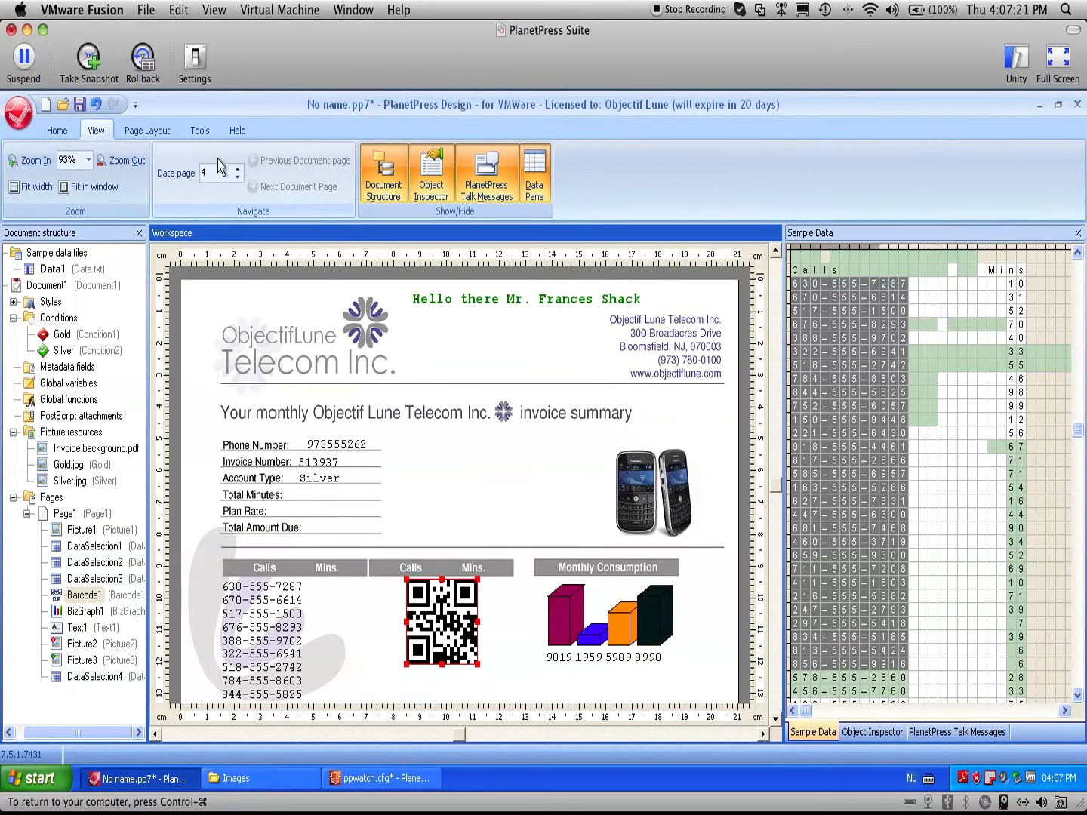
- Return to data page 1 and send the document to PlanetPress Suite Workflow on LOCALHOST with a document preview attached
{"action": "left_click", "coordinate": [237, 179]}
{"action": "left_click", "coordinate": [236, 179]}
{"action": "left_click", "coordinate": [237, 180]}
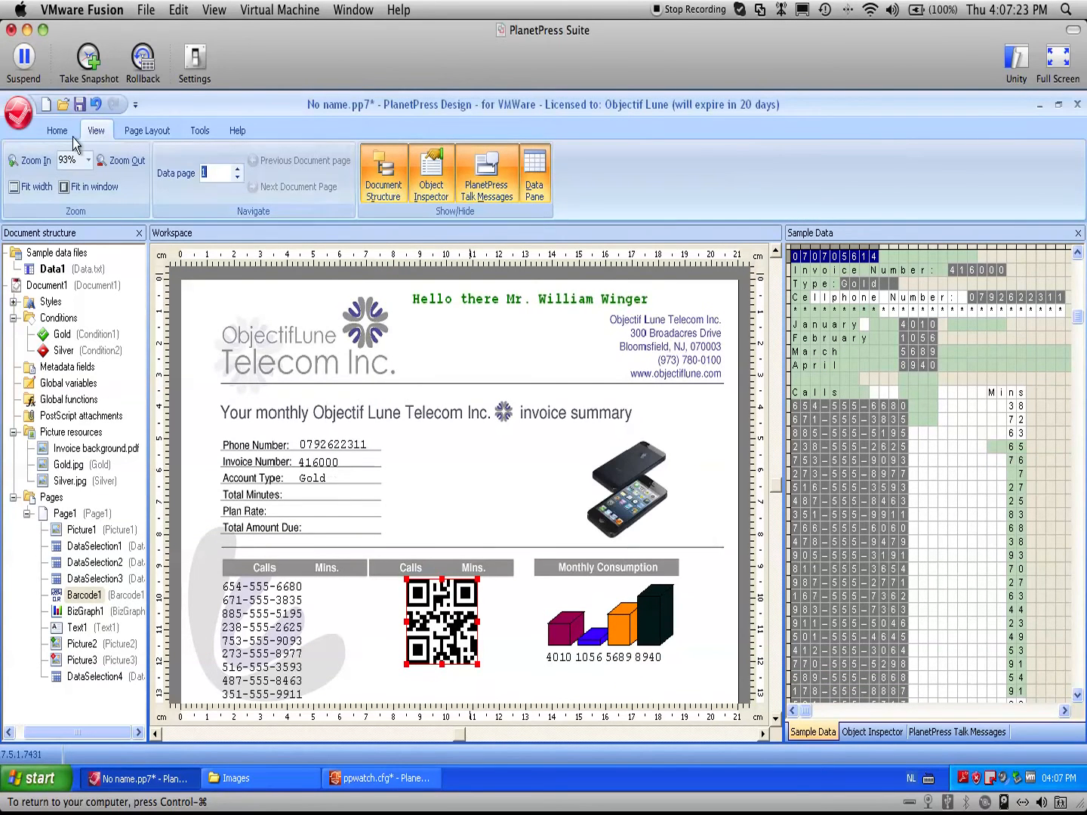
{"action": "left_click", "coordinate": [28, 117]}
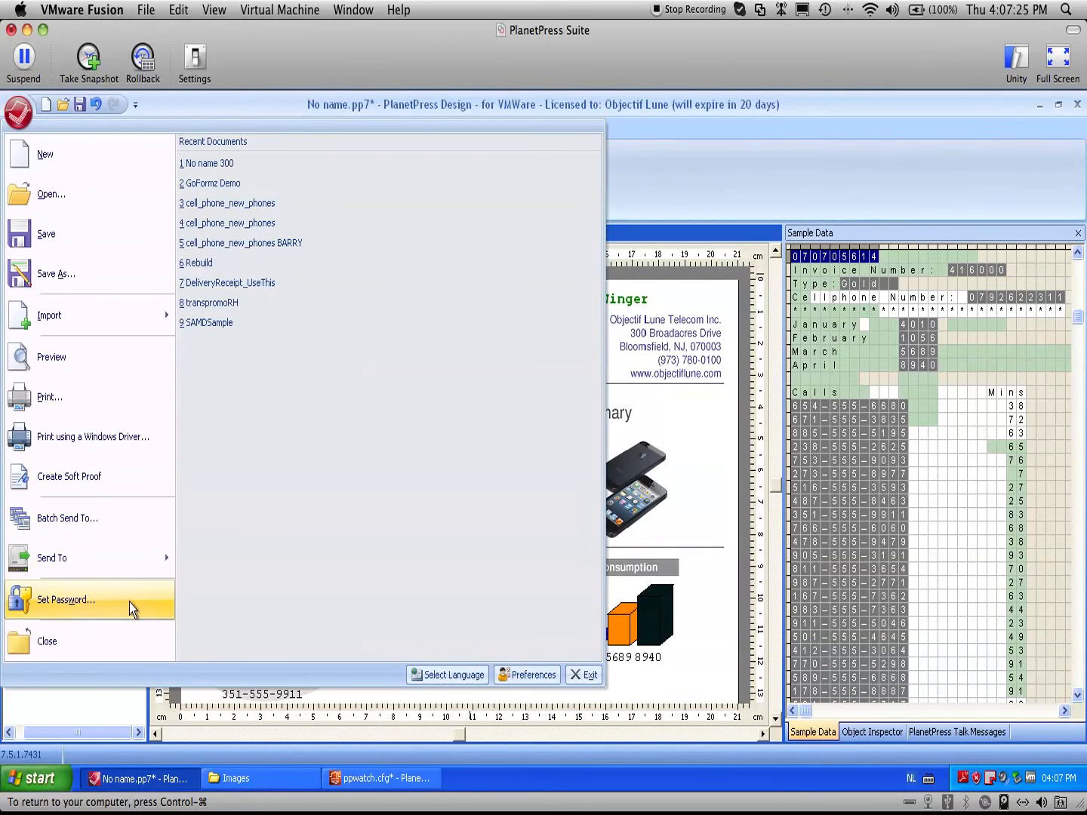
{"action": "mouse_move", "coordinate": [176, 570]}
{"action": "left_click", "coordinate": [293, 234]}
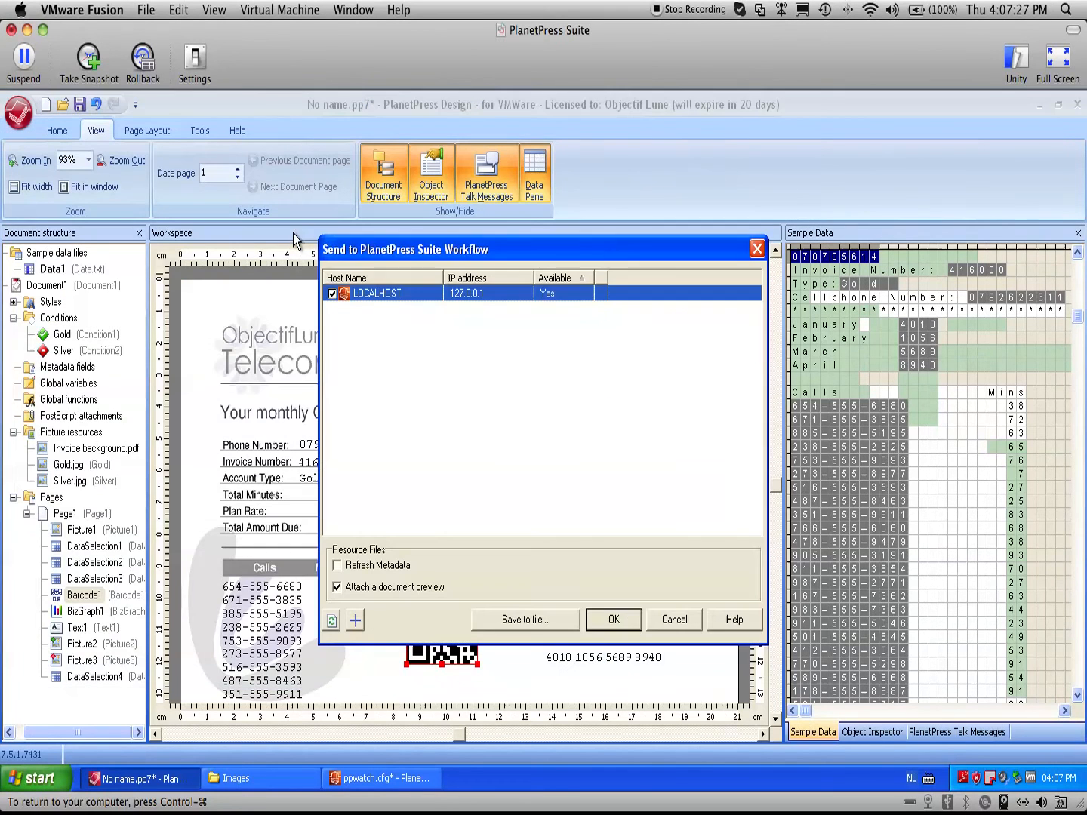
{"action": "left_click", "coordinate": [625, 619]}
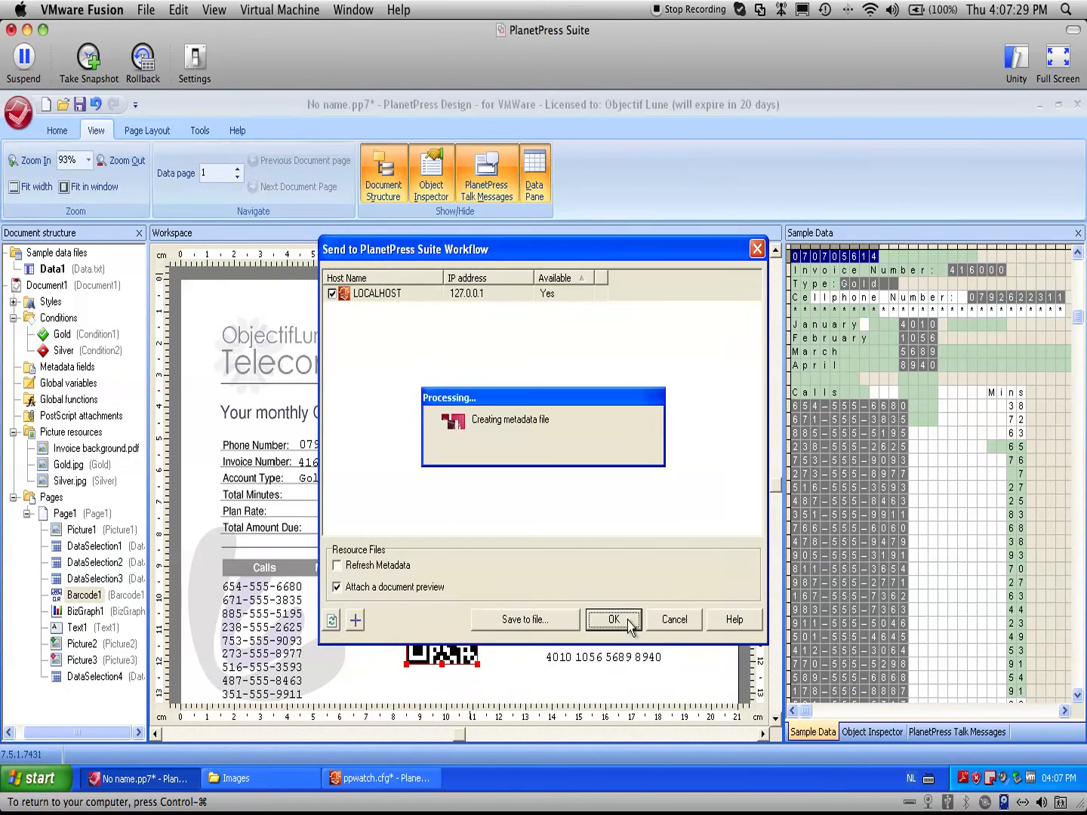
- Switch to PlanetPress Production Configuration, examine the ReceiveFile process and show the available input plug-ins
{"action": "left_click", "coordinate": [386, 783]}
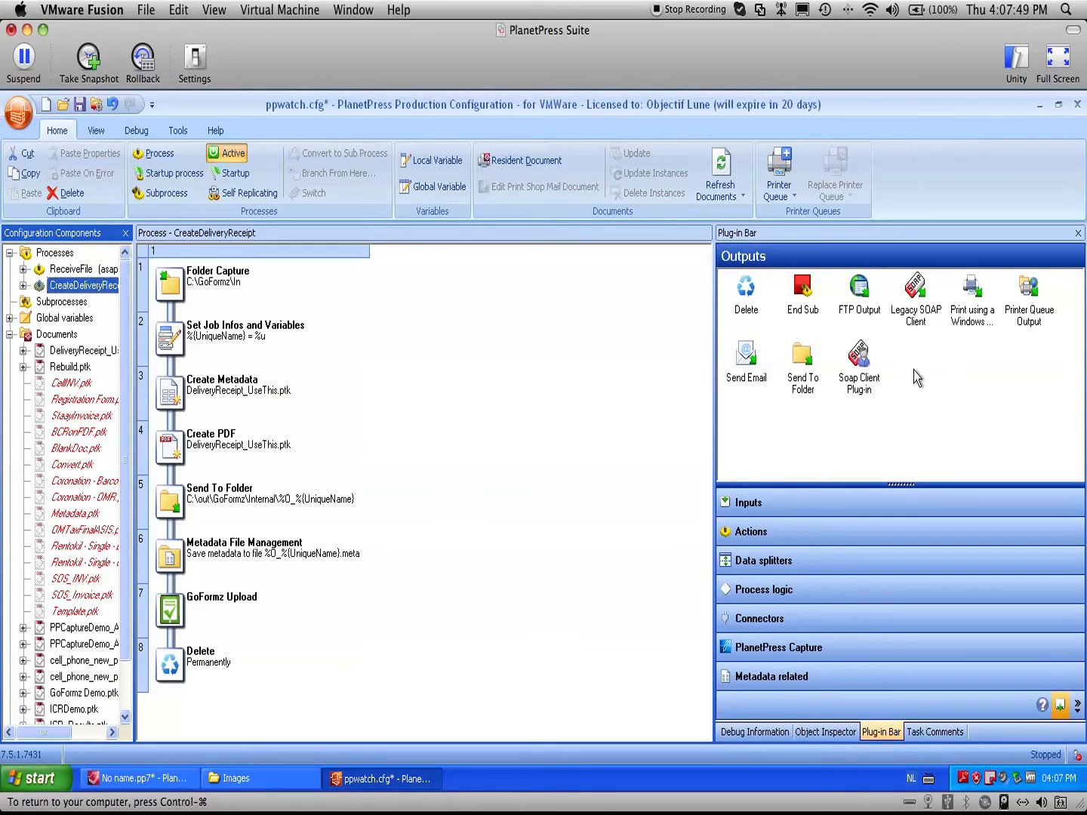
{"action": "left_click", "coordinate": [301, 303]}
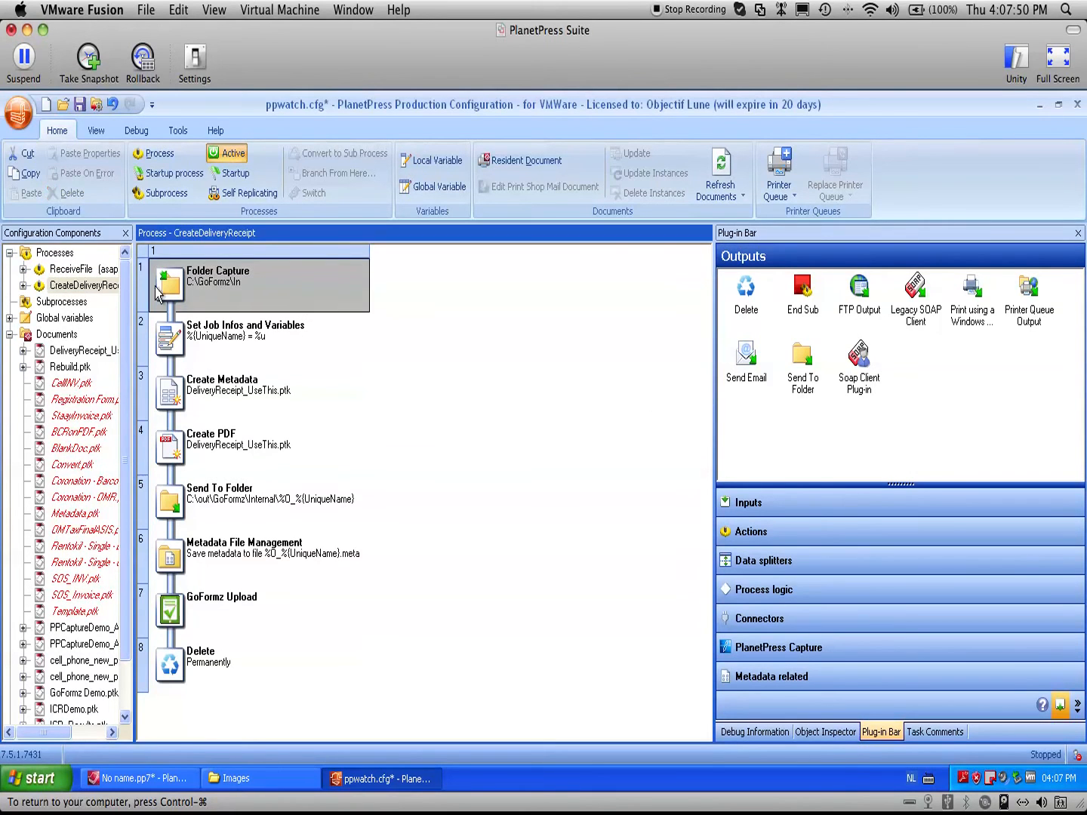
{"action": "left_click", "coordinate": [82, 269]}
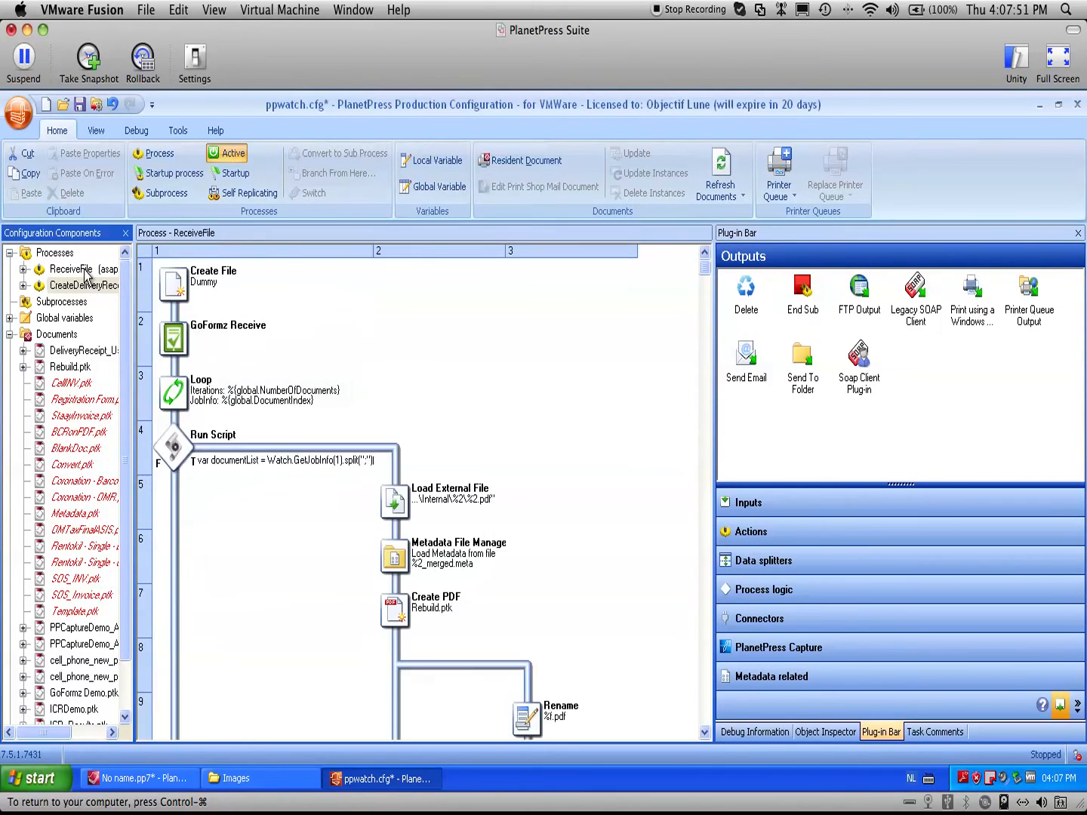
{"action": "left_click", "coordinate": [533, 377]}
{"action": "scroll", "coordinate": [533, 380], "scroll_direction": "down", "scroll_amount": 10}
{"action": "scroll", "coordinate": [533, 382], "scroll_direction": "up", "scroll_amount": 11}
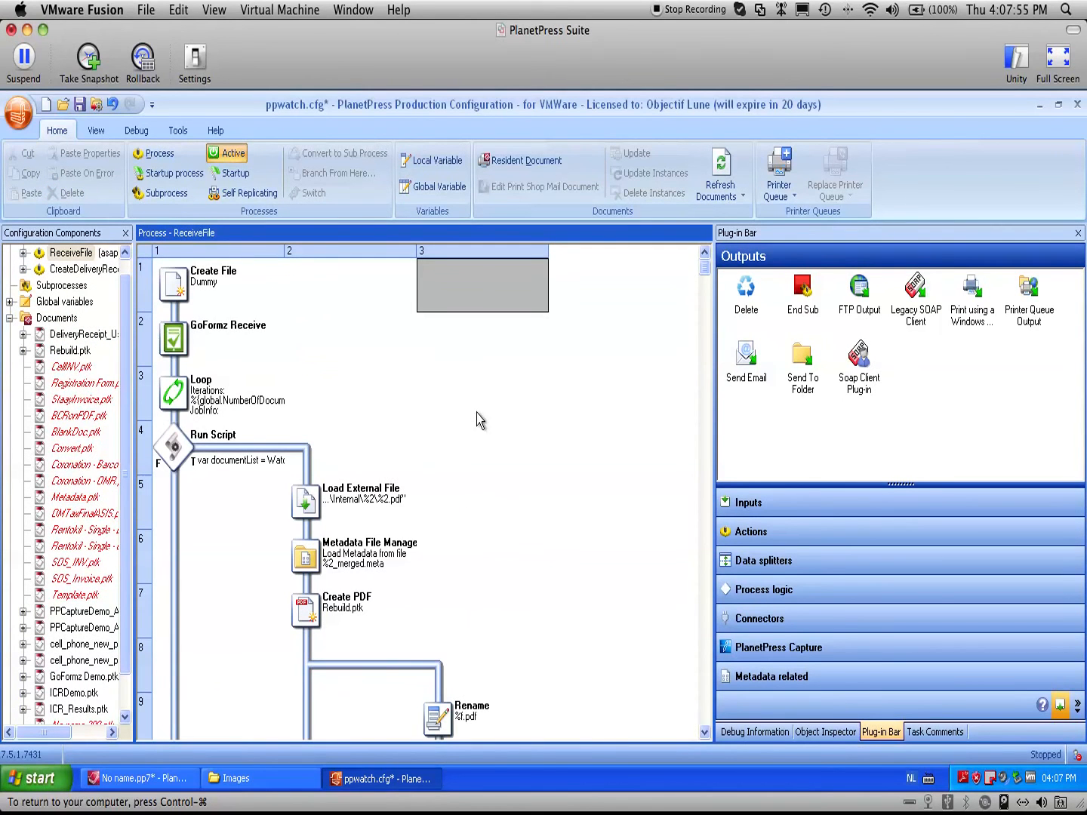
{"action": "left_click", "coordinate": [811, 503]}
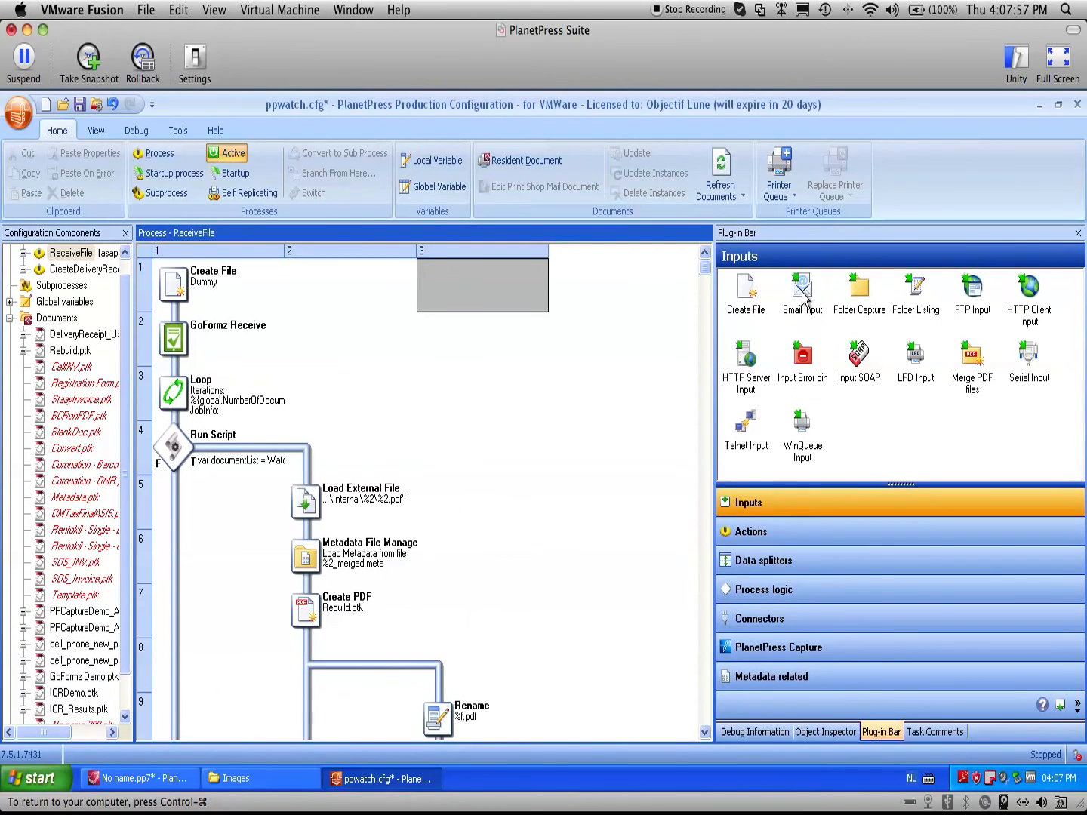
- Examine the input plug-ins, including Email Input, Folder Capture, FTP, HTTP Client, Serial, LPD, WinQueue and Input SOAP
{"action": "left_click", "coordinate": [803, 294]}
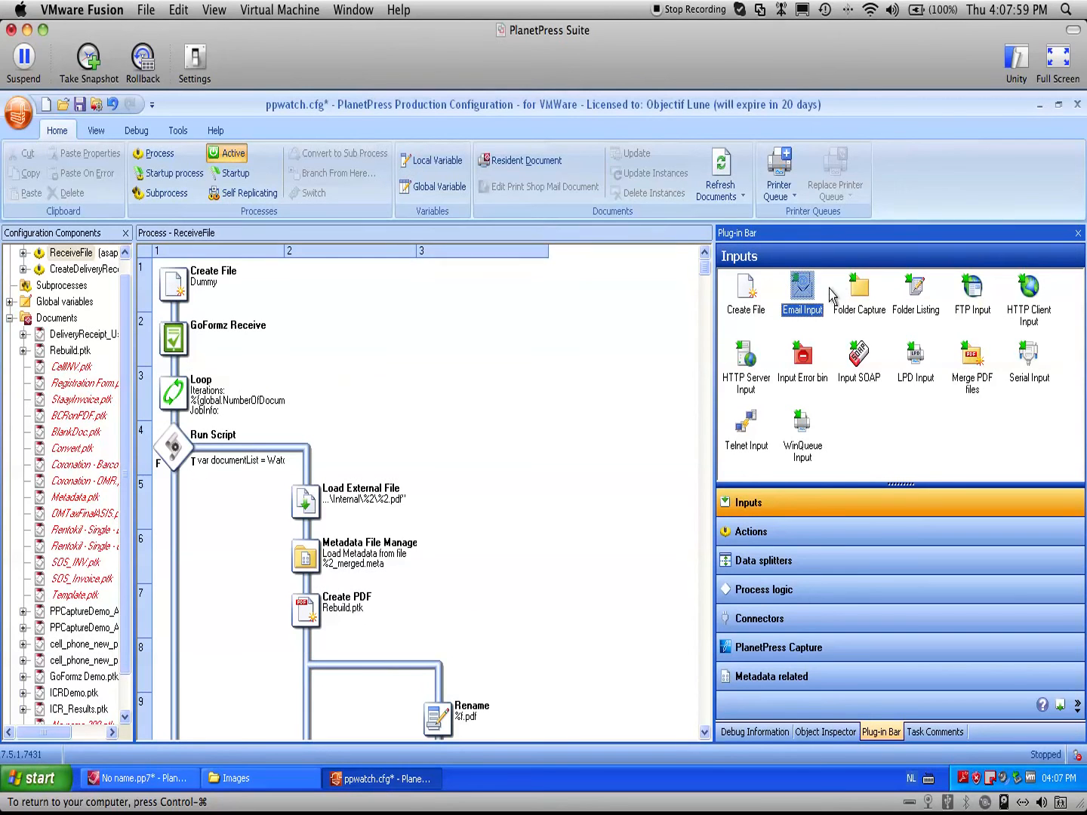
{"action": "left_click", "coordinate": [858, 290]}
{"action": "left_click", "coordinate": [970, 293]}
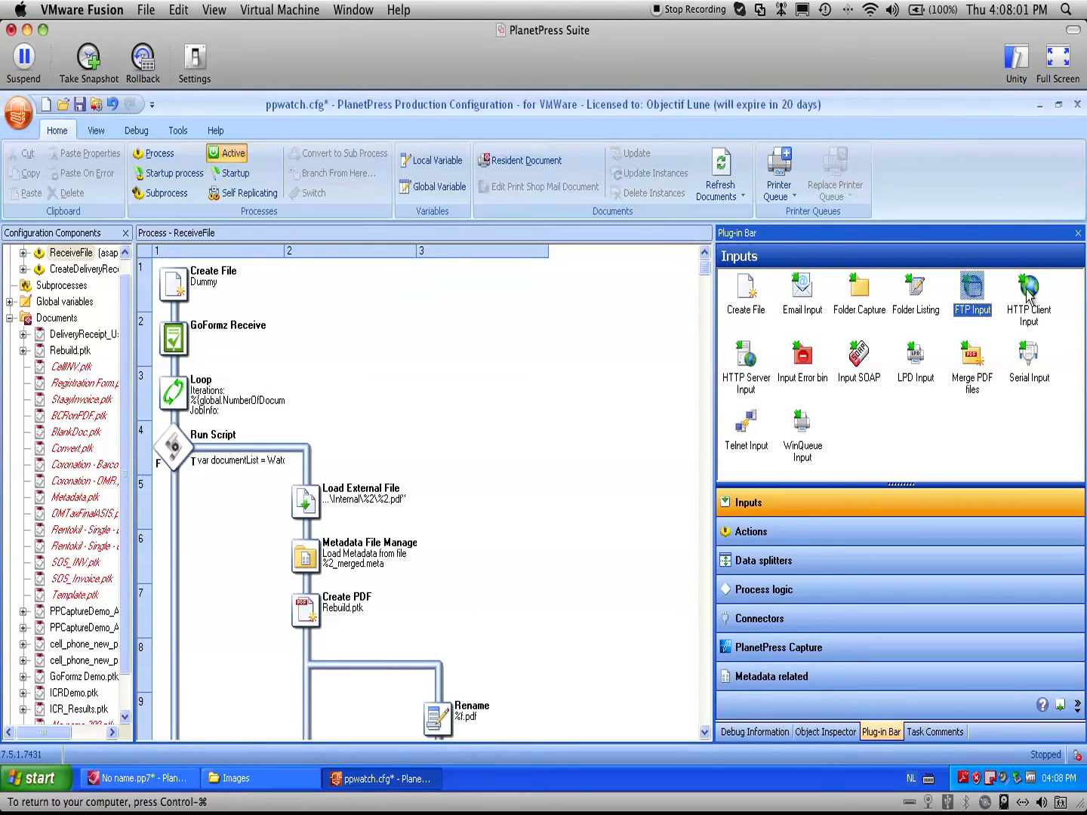
{"action": "left_click", "coordinate": [1031, 294]}
{"action": "left_click", "coordinate": [1027, 356]}
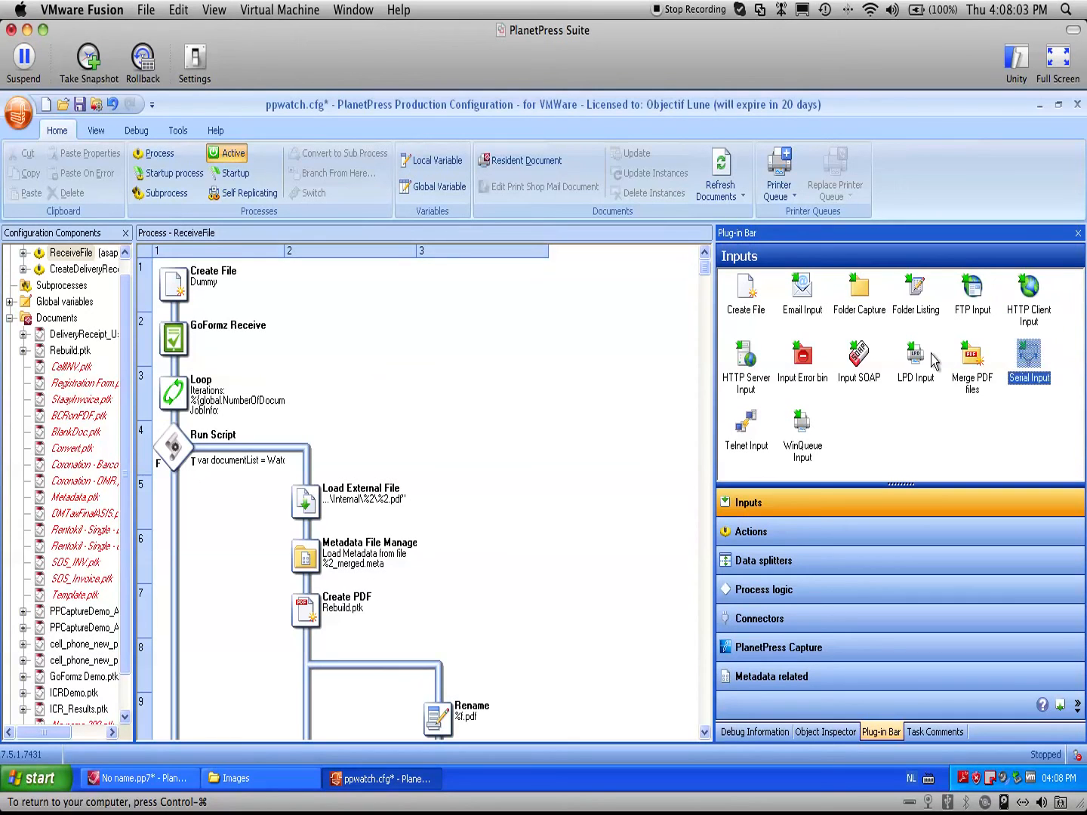
{"action": "left_click", "coordinate": [919, 353]}
{"action": "left_click", "coordinate": [798, 420]}
{"action": "left_click", "coordinate": [926, 426]}
{"action": "left_click", "coordinate": [860, 352]}
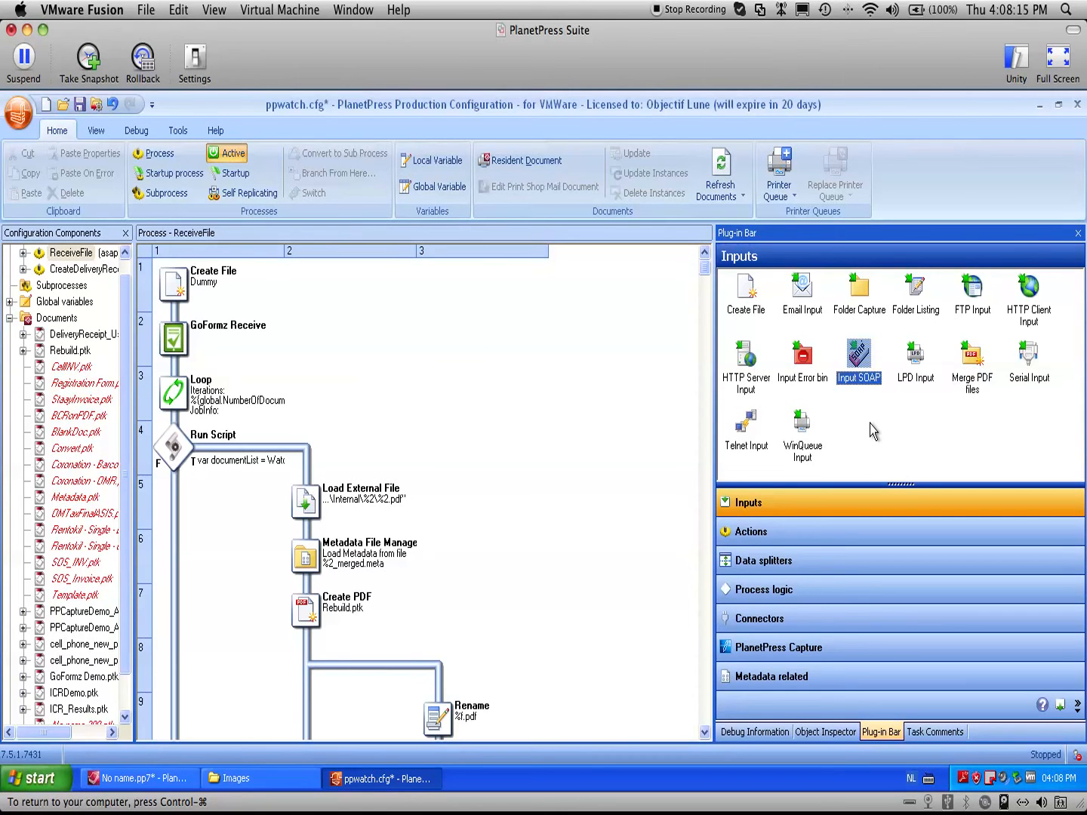
- Show the available action plug-ins and look through the whole list
{"action": "left_click", "coordinate": [828, 534]}
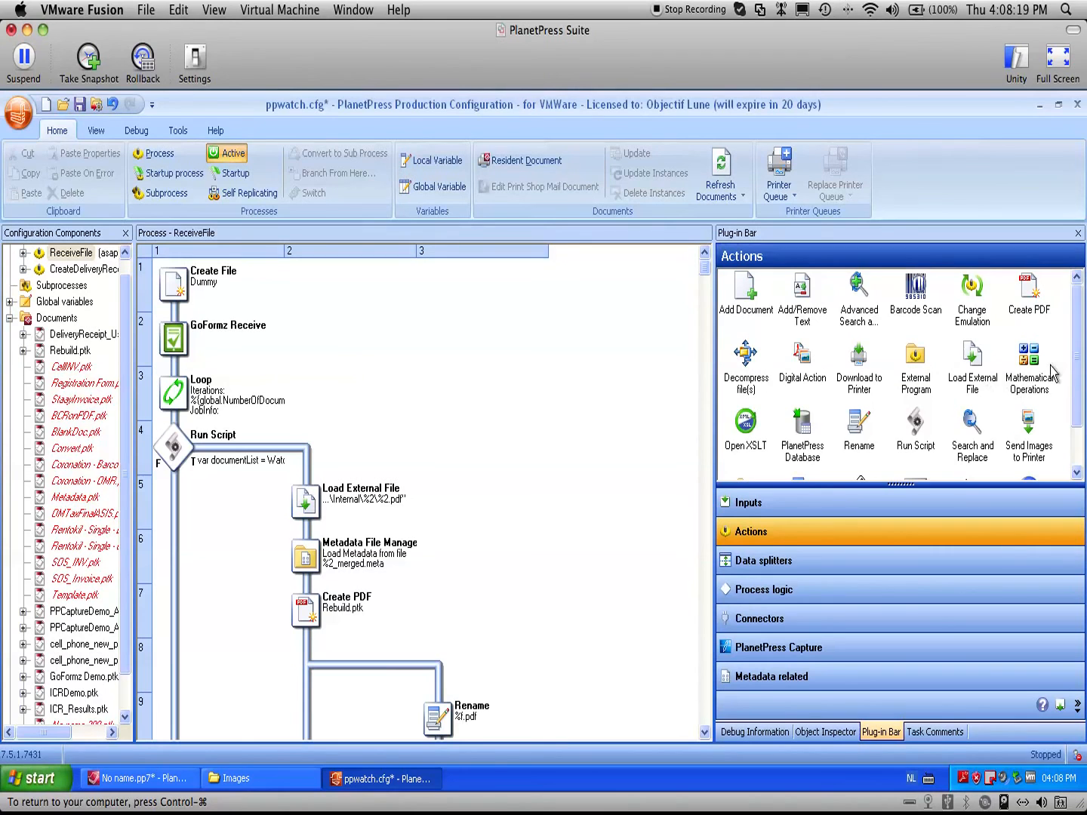
{"action": "scroll", "coordinate": [1075, 364], "scroll_direction": "down", "scroll_amount": 1}
{"action": "scroll", "coordinate": [1076, 365], "scroll_direction": "up", "scroll_amount": 1}
- Open the preview of the No name.ptk document, page through the invoices to page 7 and close the preview
{"action": "left_click", "coordinate": [98, 629]}
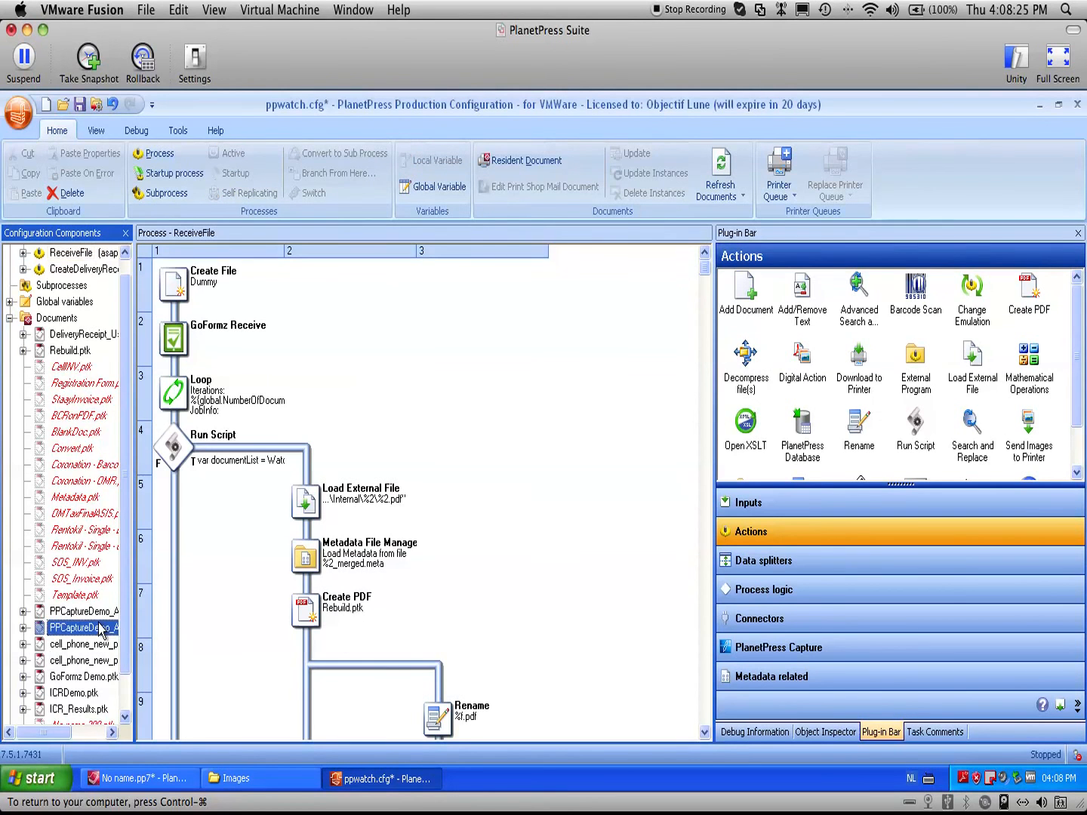
{"action": "scroll", "coordinate": [99, 628], "scroll_direction": "down", "scroll_amount": 1}
{"action": "left_click", "coordinate": [24, 700]}
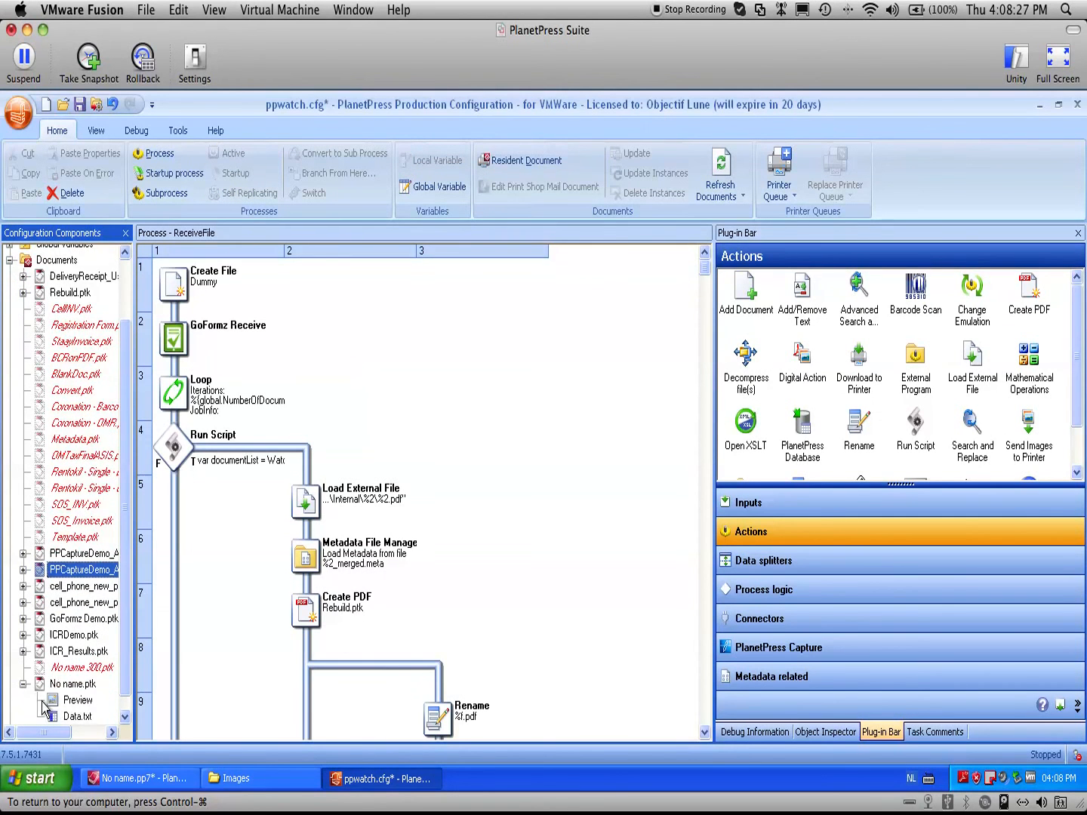
{"action": "double_click", "coordinate": [76, 700]}
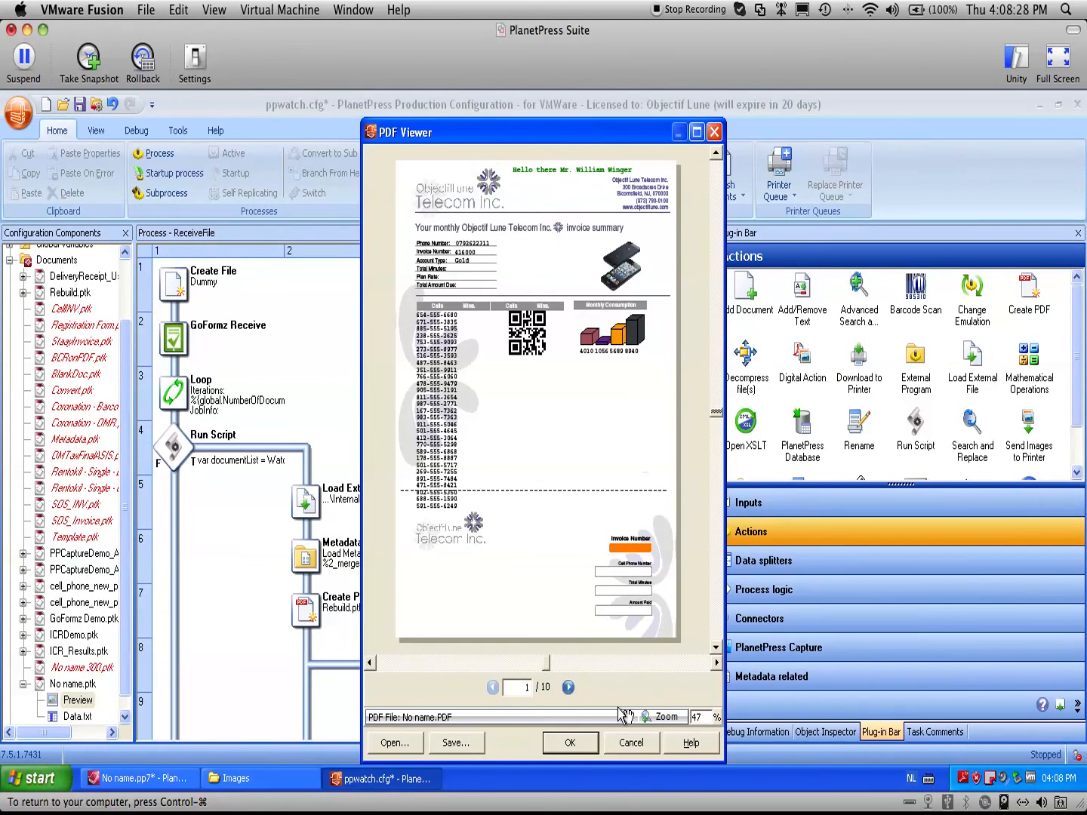
{"action": "left_click", "coordinate": [567, 688]}
{"action": "left_click", "coordinate": [568, 688]}
{"action": "left_click", "coordinate": [567, 687]}
{"action": "left_click", "coordinate": [567, 686]}
{"action": "left_click", "coordinate": [567, 687]}
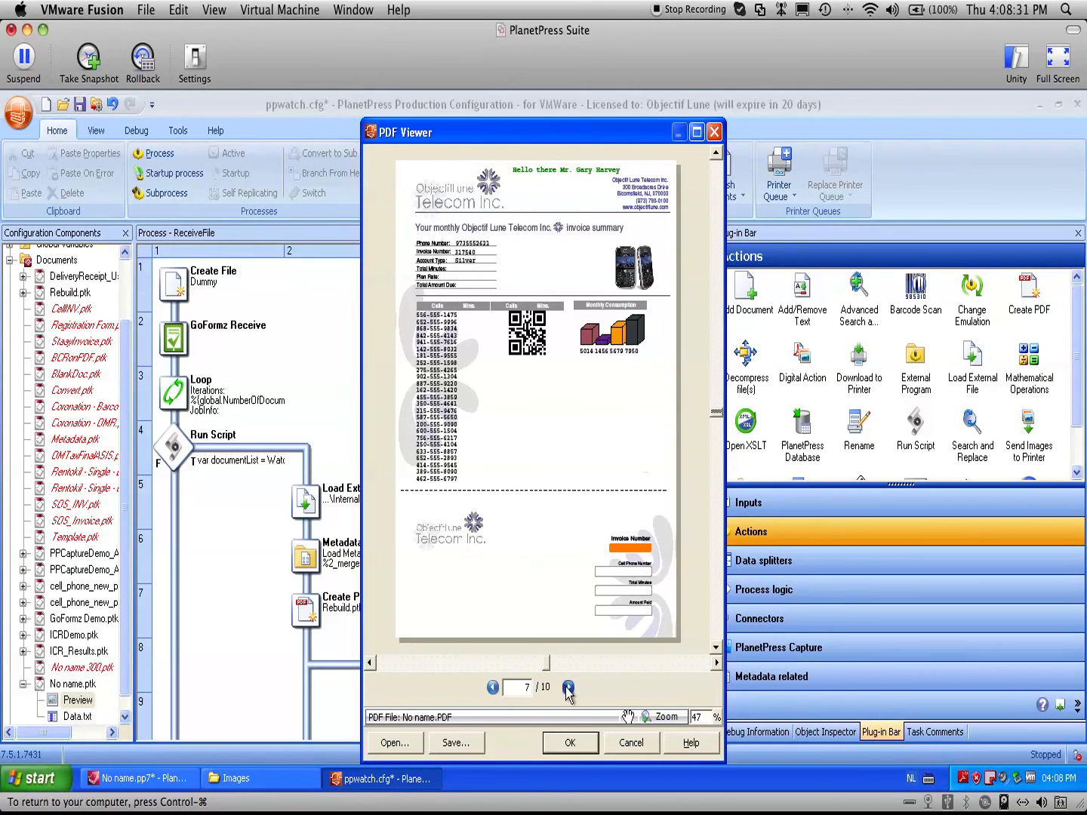
{"action": "left_click", "coordinate": [580, 743]}
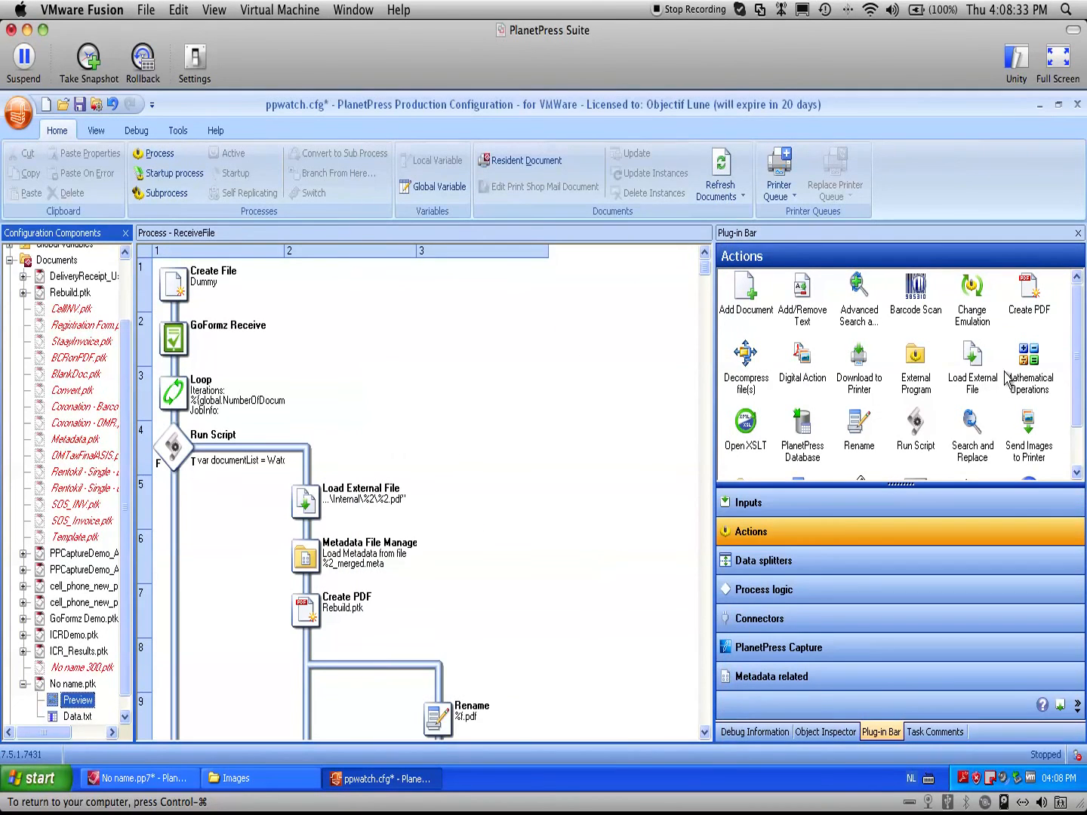
- Insert a Create PDF task above Load External File in the Run Script branch, using the No name.ptk document
{"action": "left_click_drag", "start_coordinate": [1032, 289], "coordinate": [308, 465]}
{"action": "left_click", "coordinate": [613, 337]}
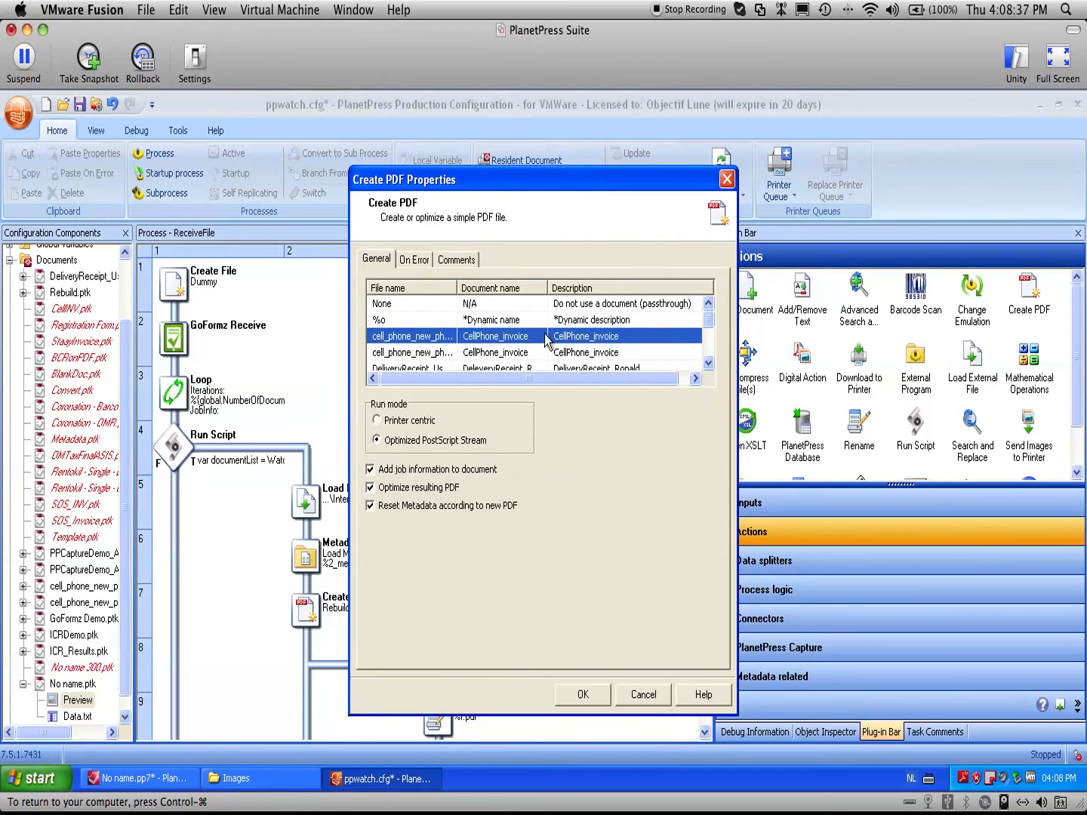
{"action": "left_click", "coordinate": [708, 363]}
{"action": "left_click", "coordinate": [709, 364]}
{"action": "left_click", "coordinate": [708, 365]}
{"action": "left_click", "coordinate": [404, 314]}
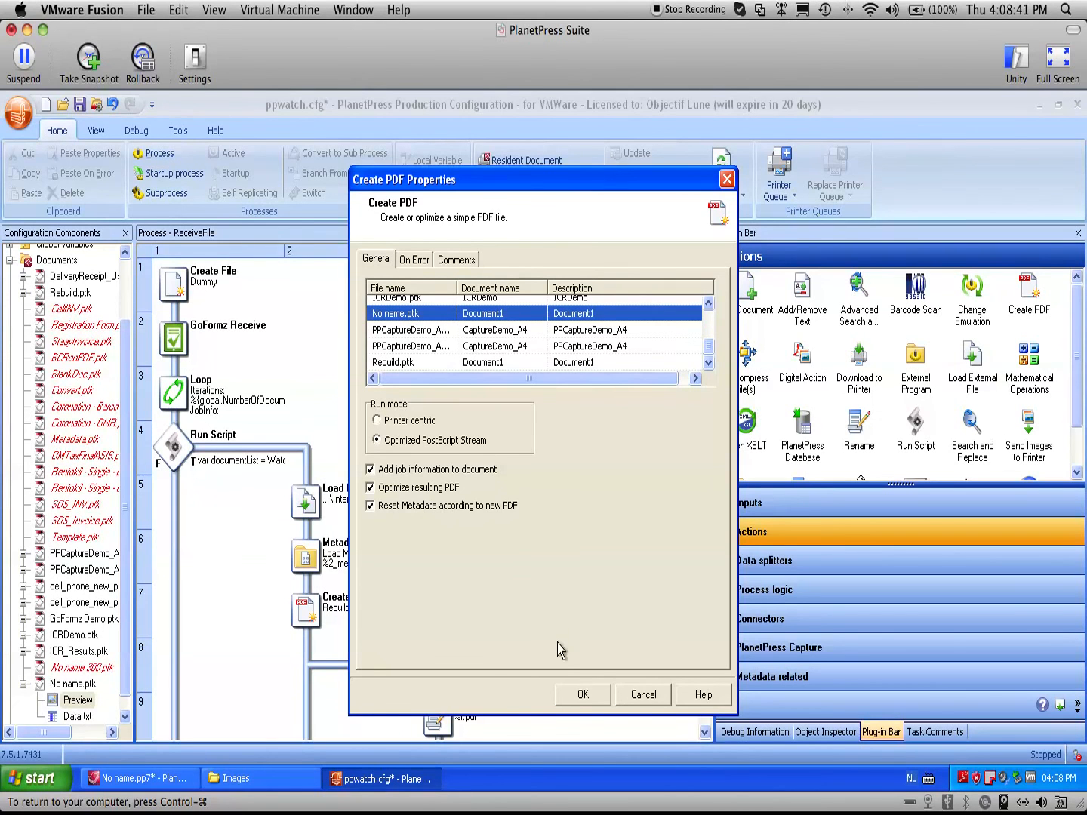
{"action": "left_click", "coordinate": [583, 695]}
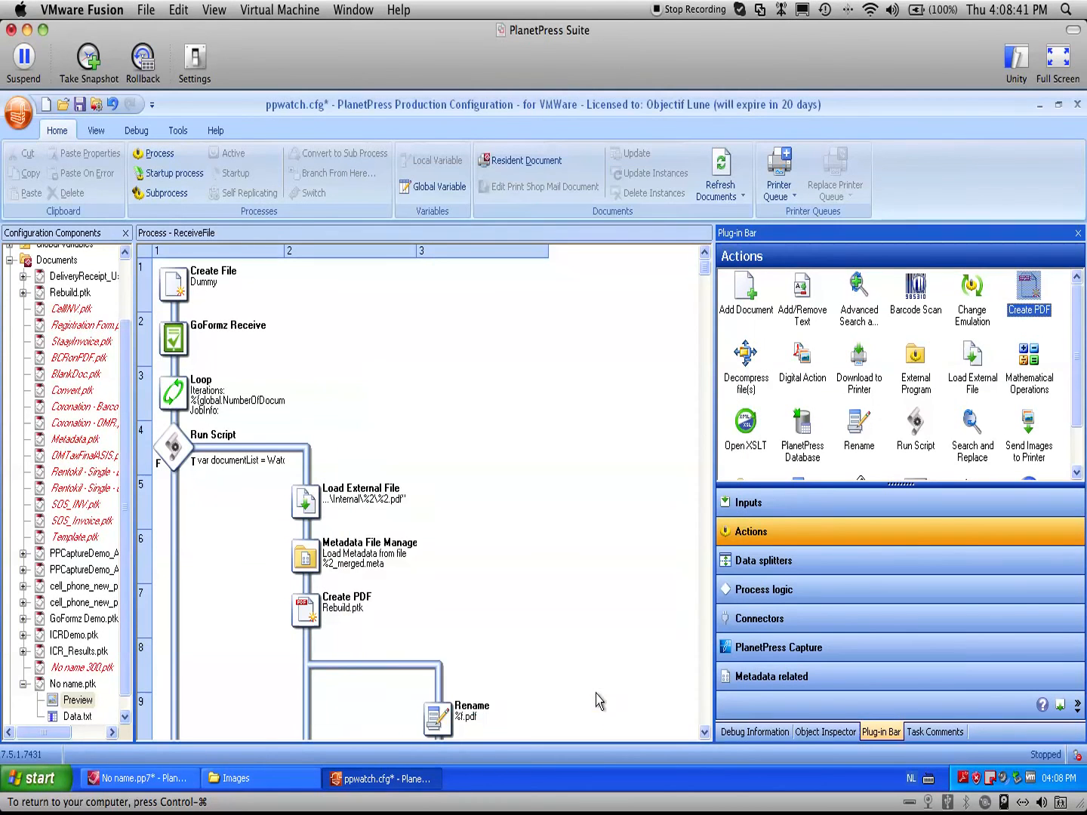
- Examine the final tasks of the ReceiveFile process and show the available connector plug-ins
{"action": "left_click", "coordinate": [705, 732]}
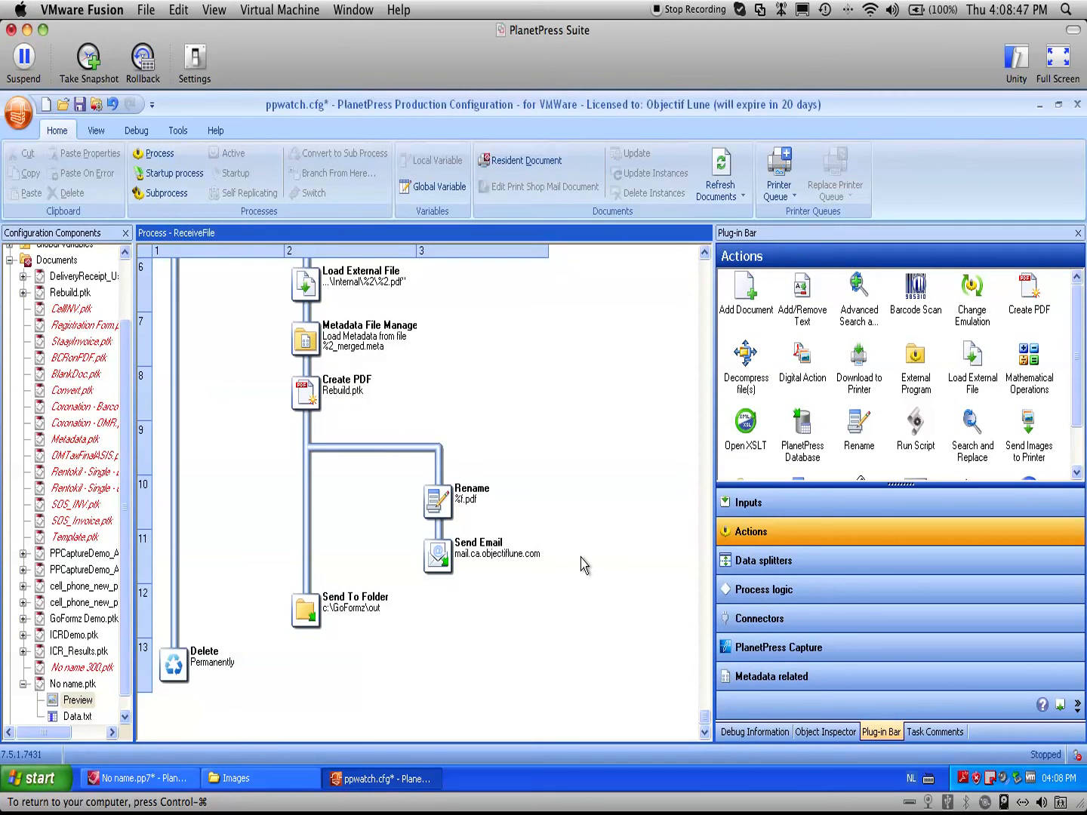
{"action": "left_click", "coordinate": [800, 619]}
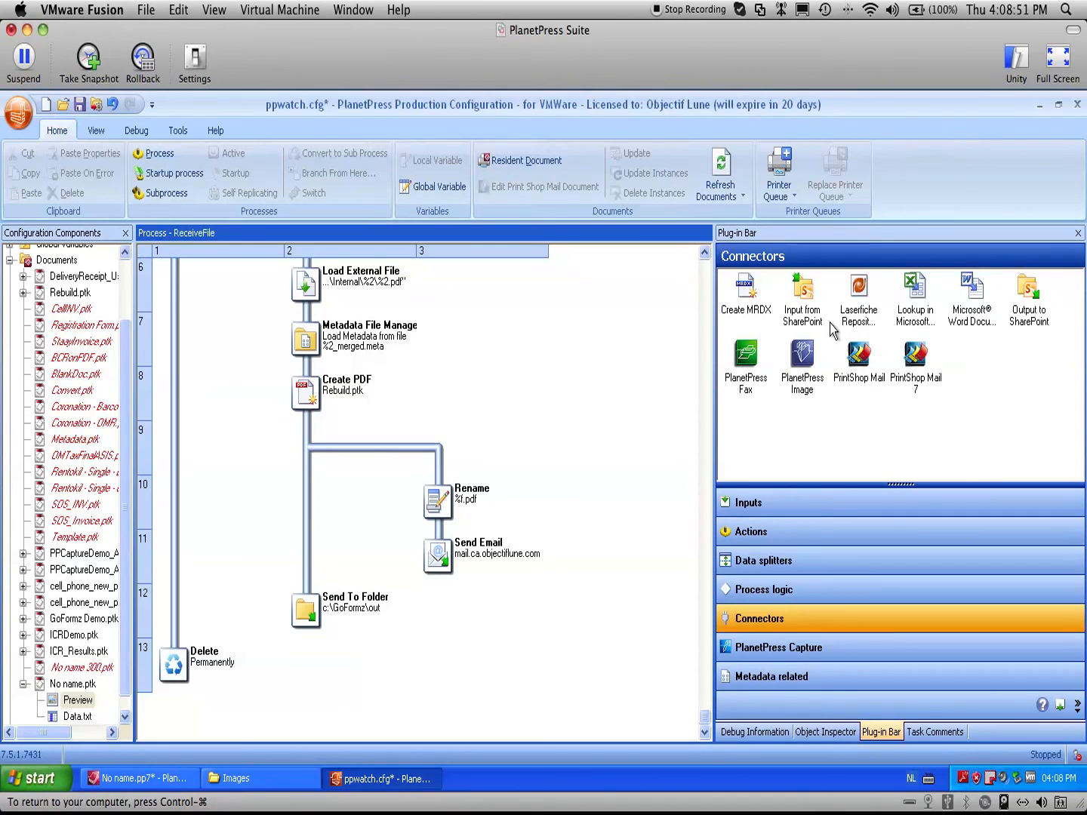
- Examine the output plug-ins, including FTP Output, Print using a Windows Driver, Printer Queue Output, Send To Folder, Send Email and Soap Client Plug-in
{"action": "left_click", "coordinate": [1060, 707]}
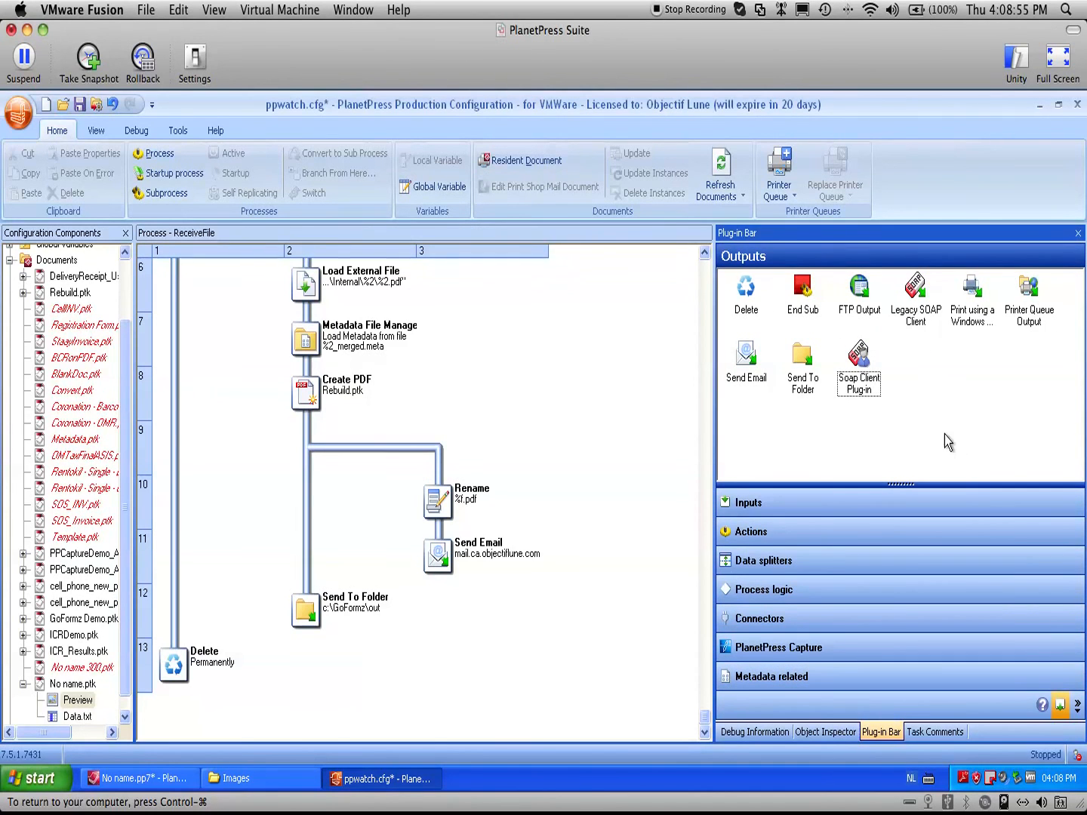
{"action": "left_click", "coordinate": [858, 288]}
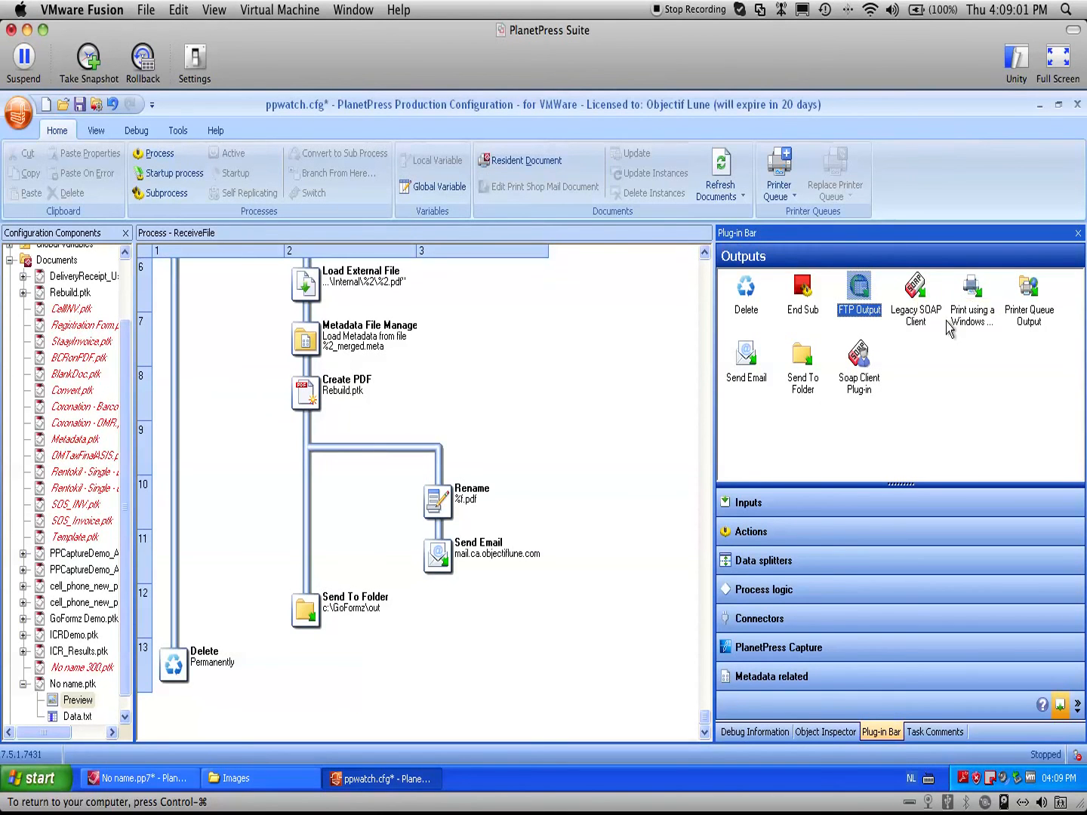
{"action": "left_click", "coordinate": [968, 327]}
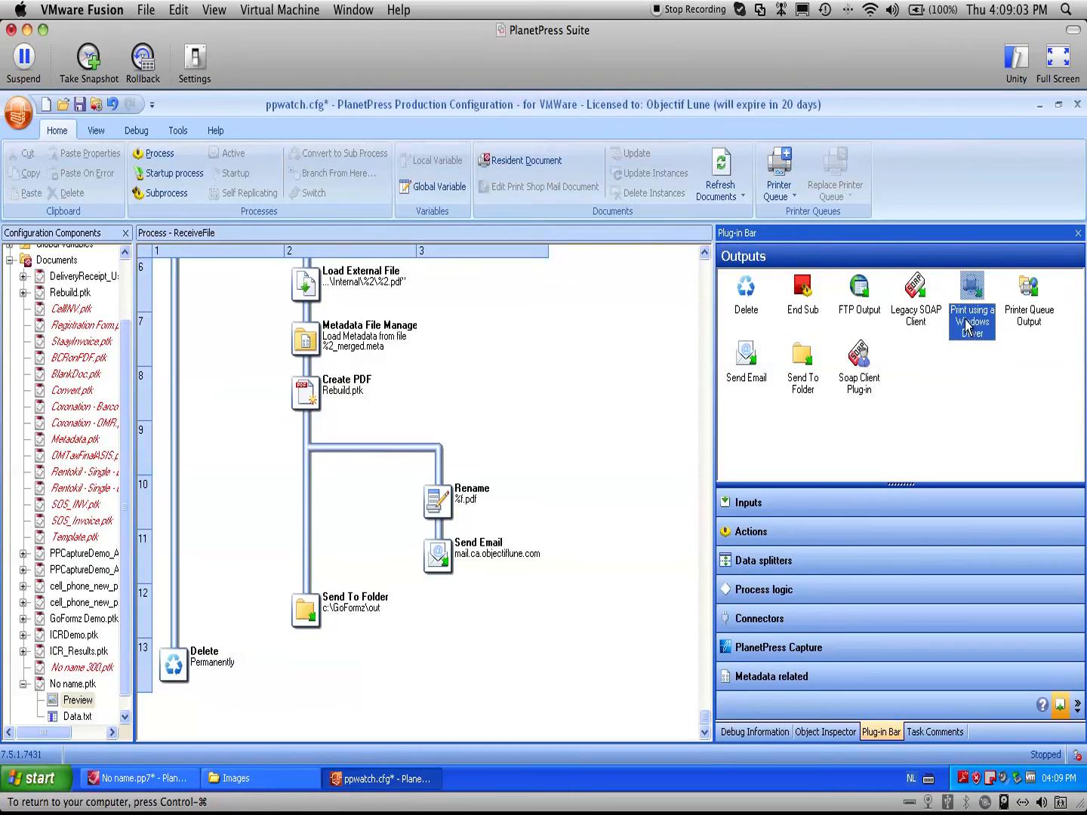
{"action": "left_click", "coordinate": [1027, 323]}
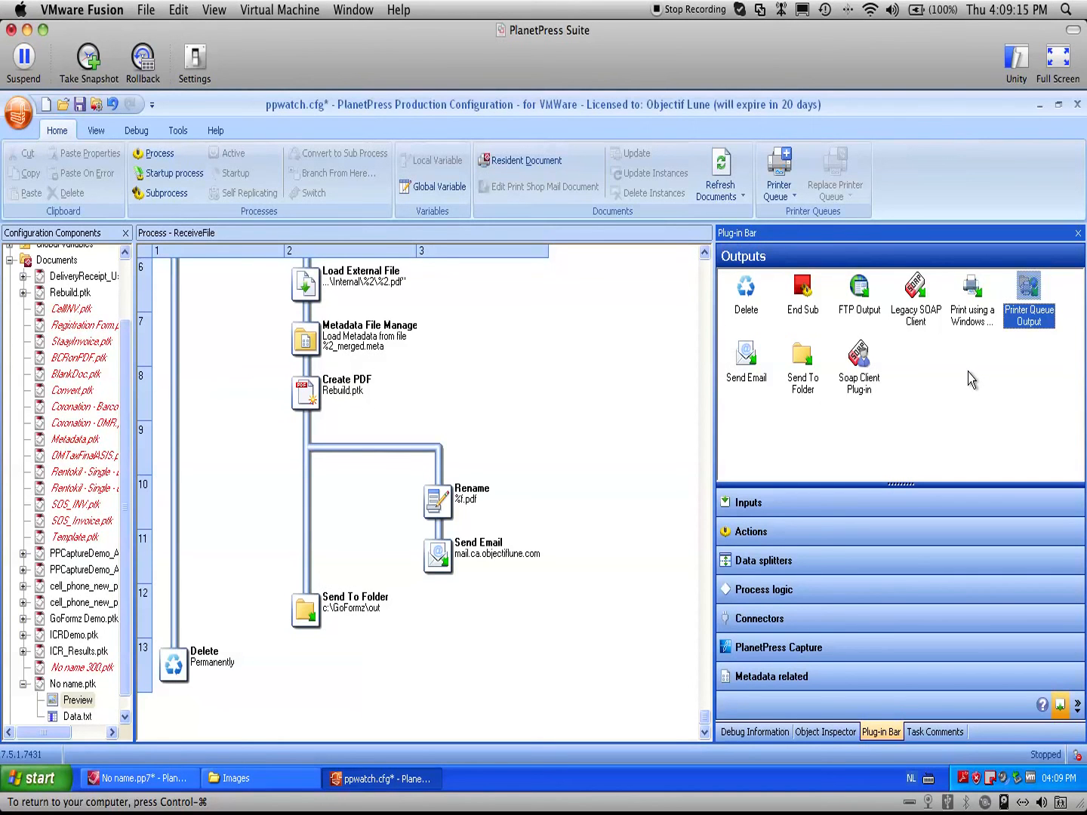
{"action": "left_click", "coordinate": [804, 358]}
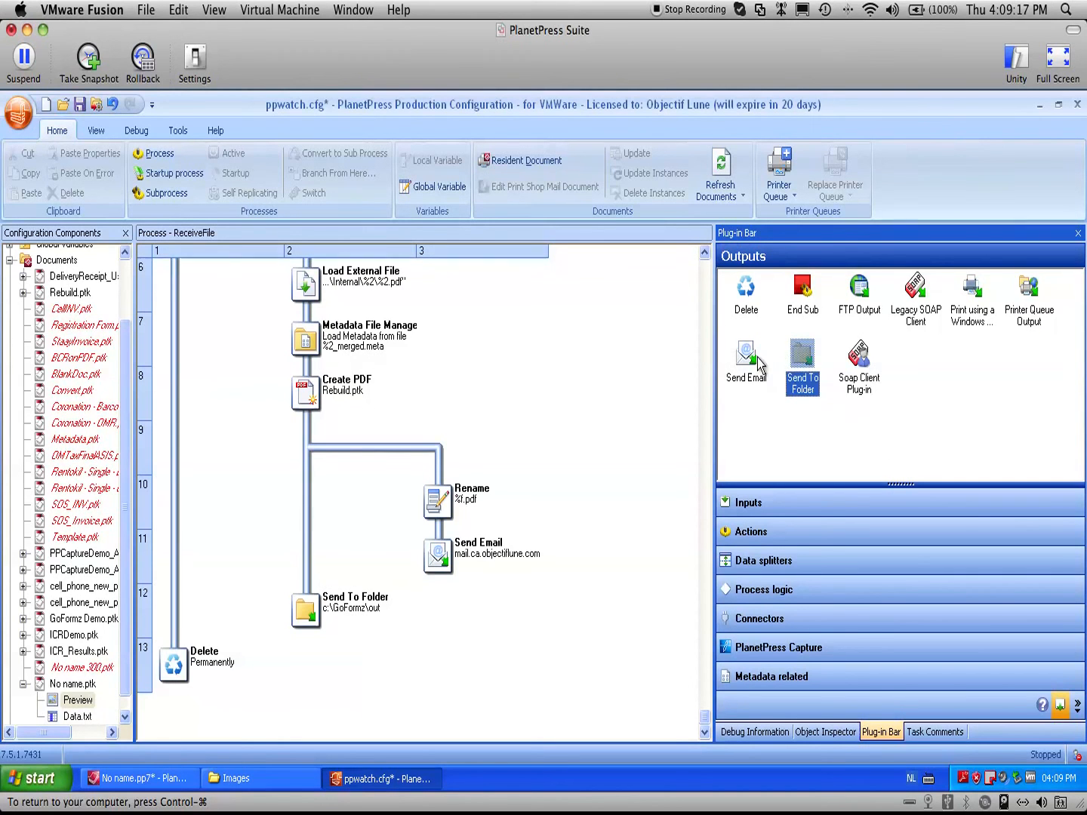
{"action": "left_click", "coordinate": [744, 358]}
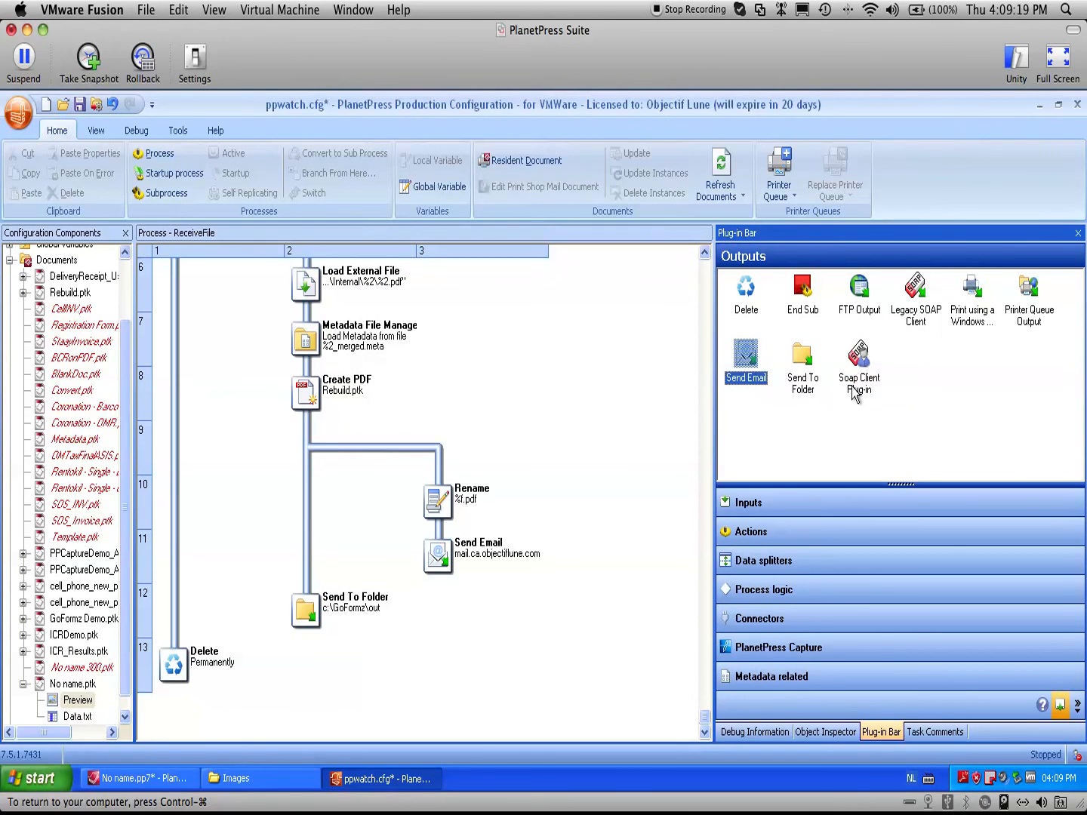
{"action": "left_click", "coordinate": [859, 359]}
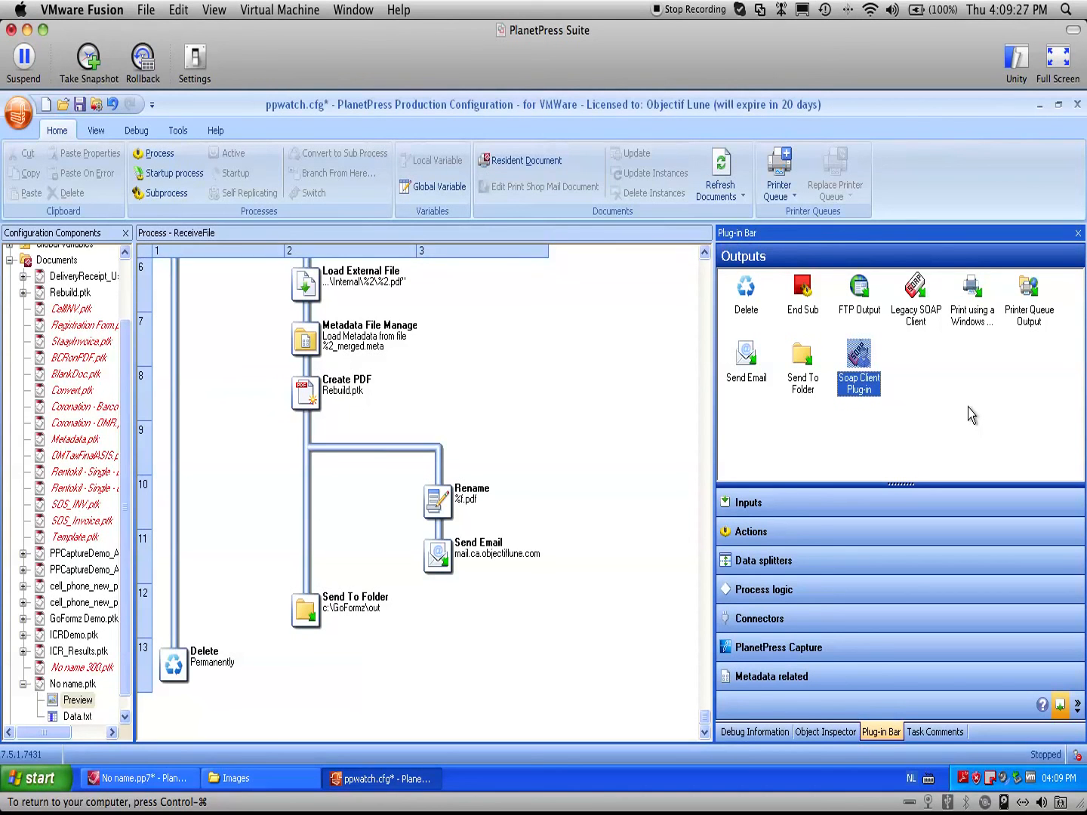
{"action": "left_click", "coordinate": [647, 382]}
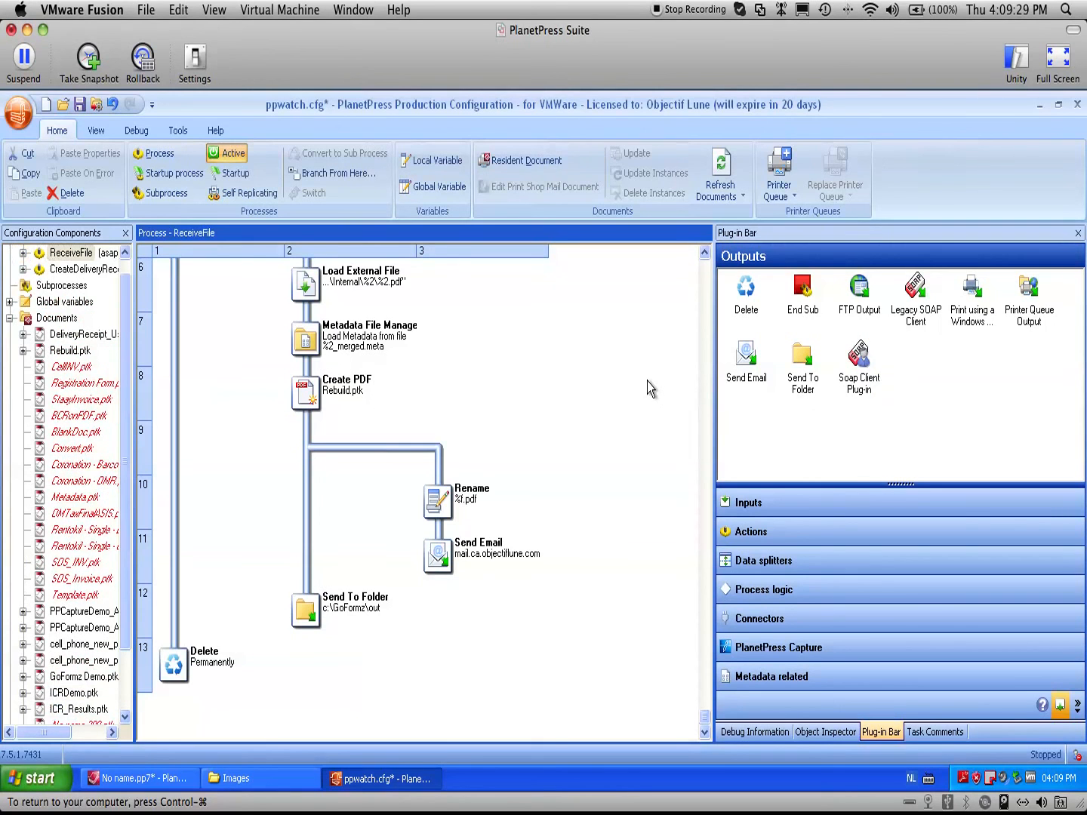